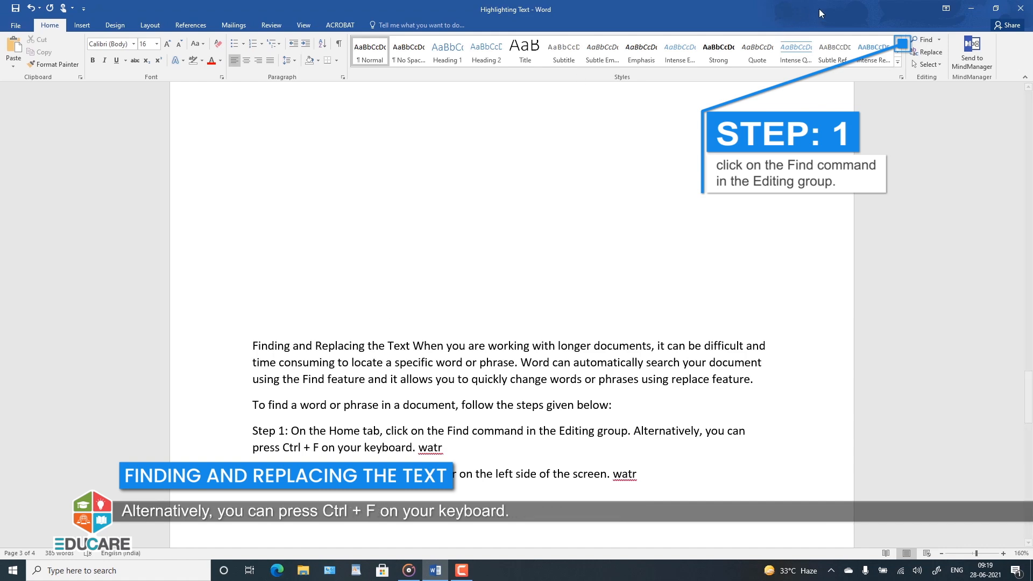
# Search the document for "water", go to the first match and close the search results.
pyautogui.click(928, 44)
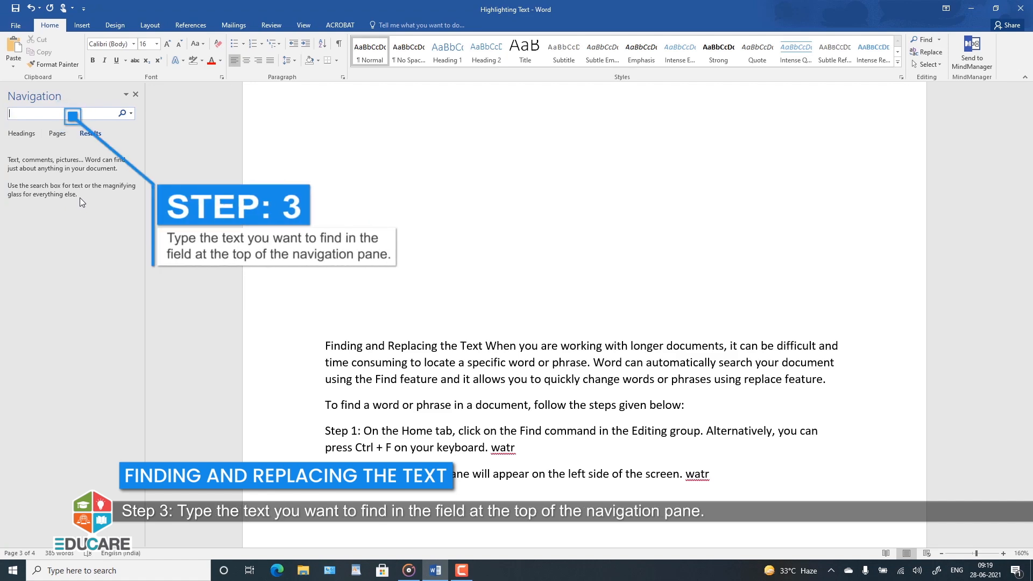
pyautogui.write('water')
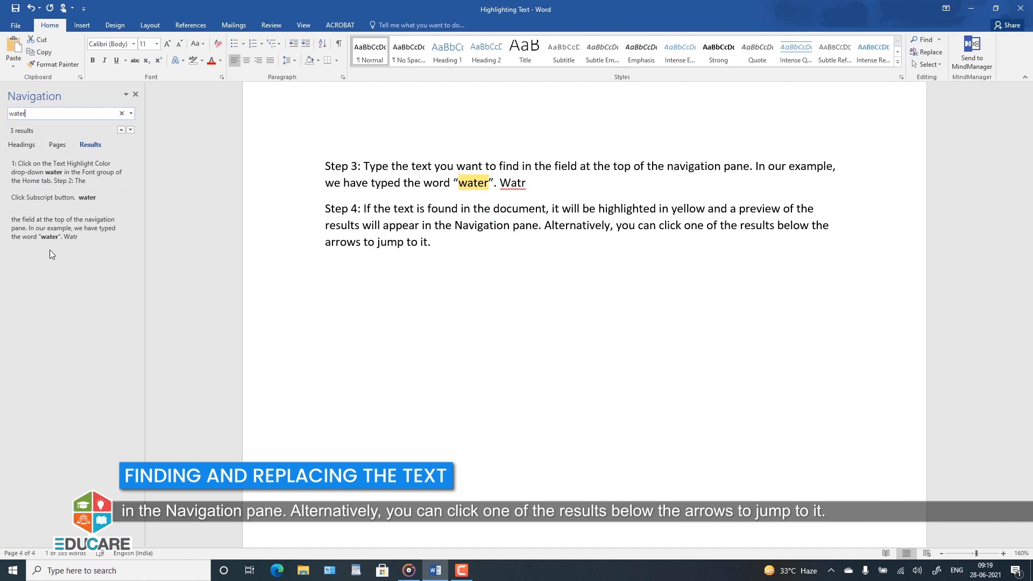
pyautogui.click(45, 177)
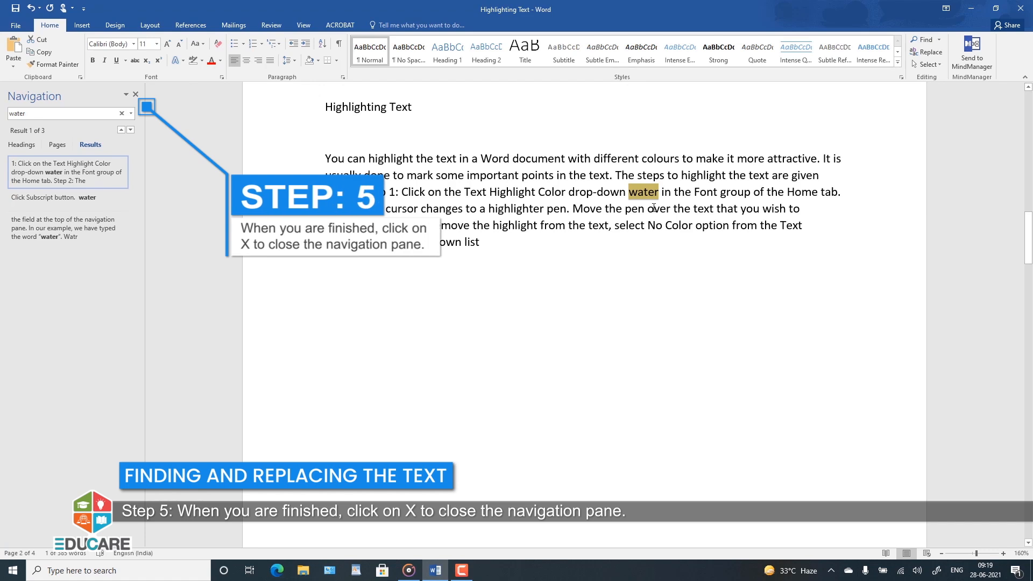
pyautogui.click(137, 95)
pyautogui.click(452, 264)
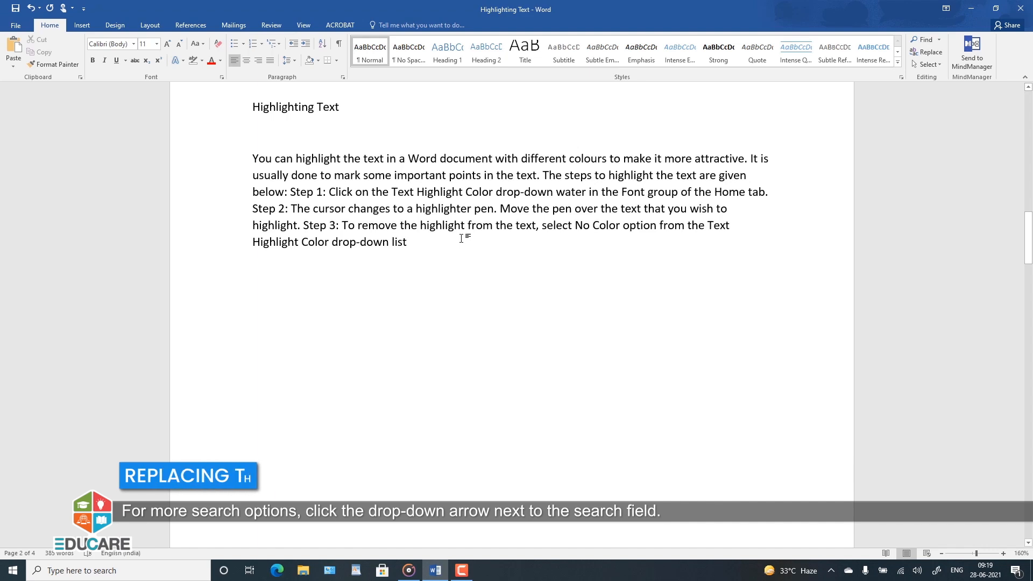
# Set up a find and replace that looks for "watr" and replaces it with "water".
pyautogui.scroll(-6, 461, 239)
pyautogui.scroll(7, 463, 242)
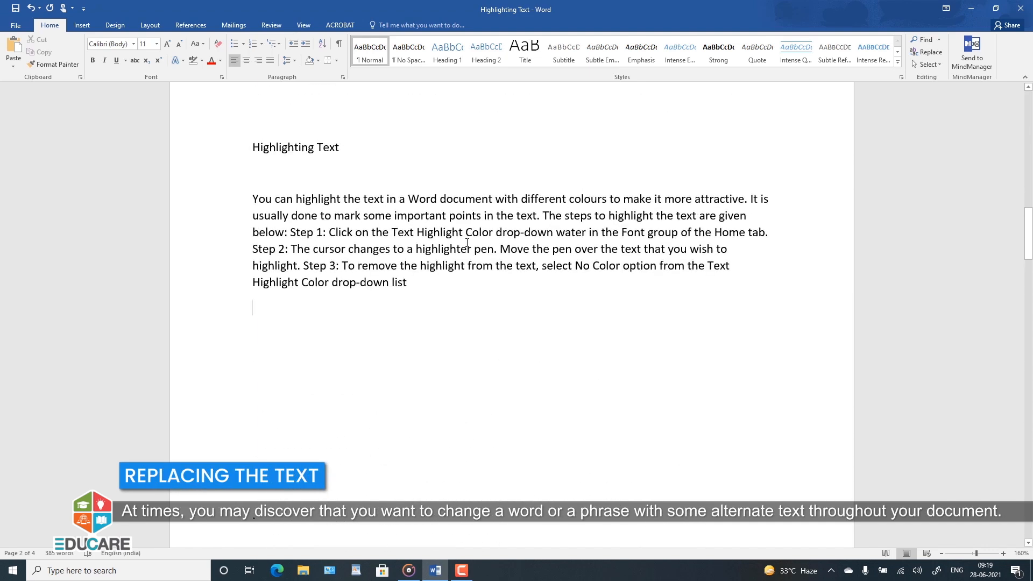
pyautogui.scroll(-8, 467, 244)
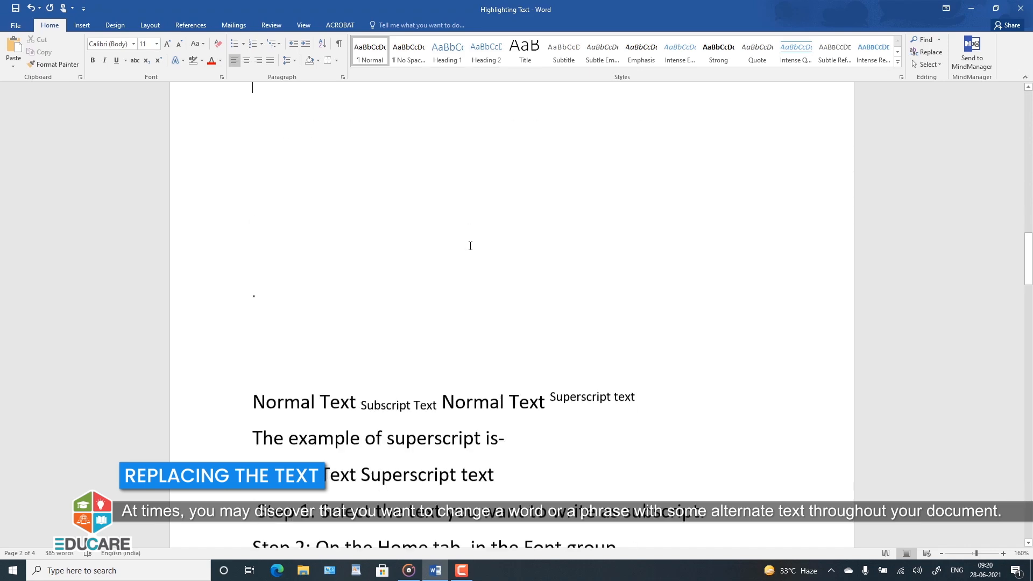
pyautogui.scroll(-15, 472, 246)
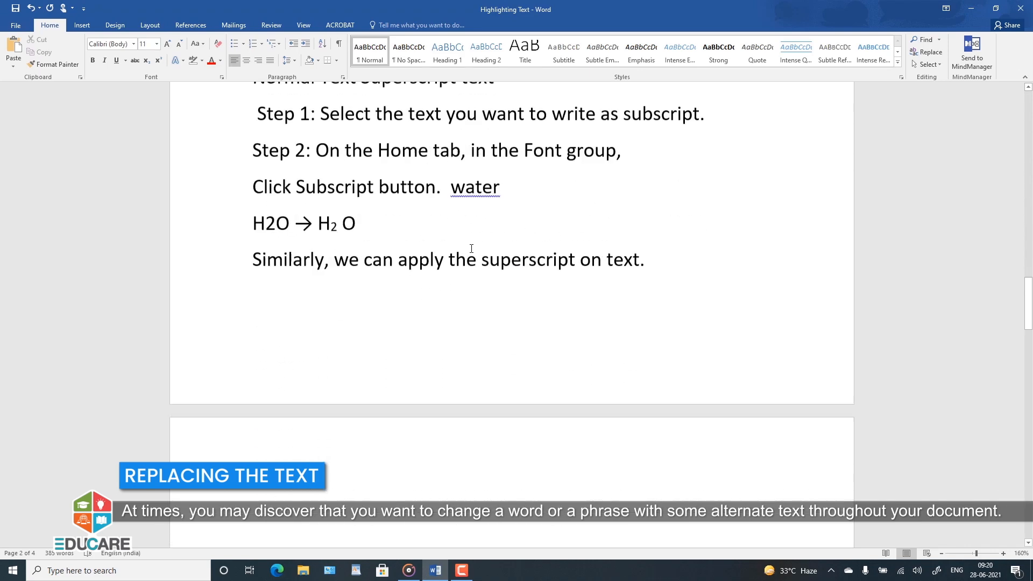
pyautogui.scroll(-3, 471, 246)
pyautogui.scroll(3, 471, 245)
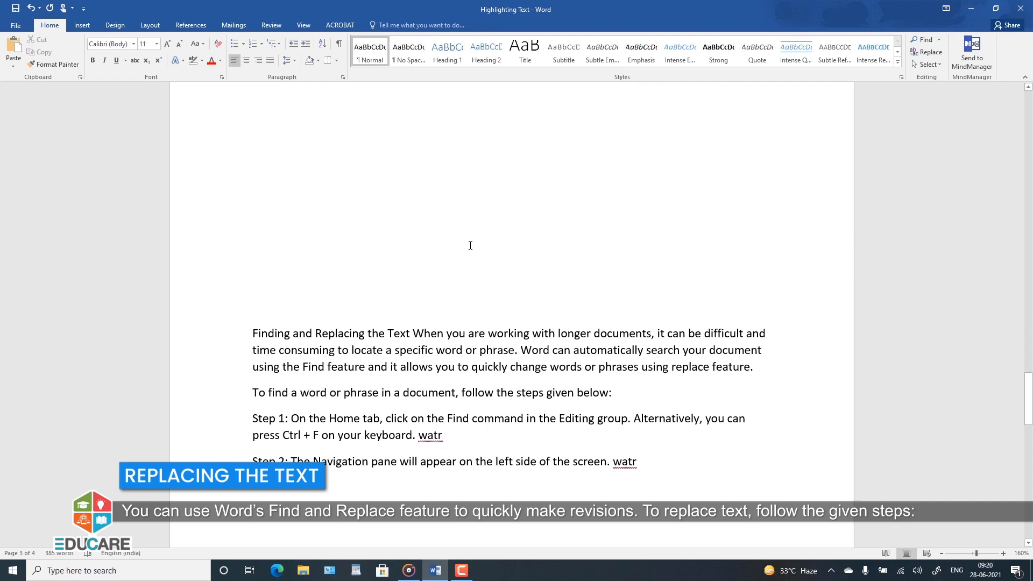
pyautogui.click(925, 56)
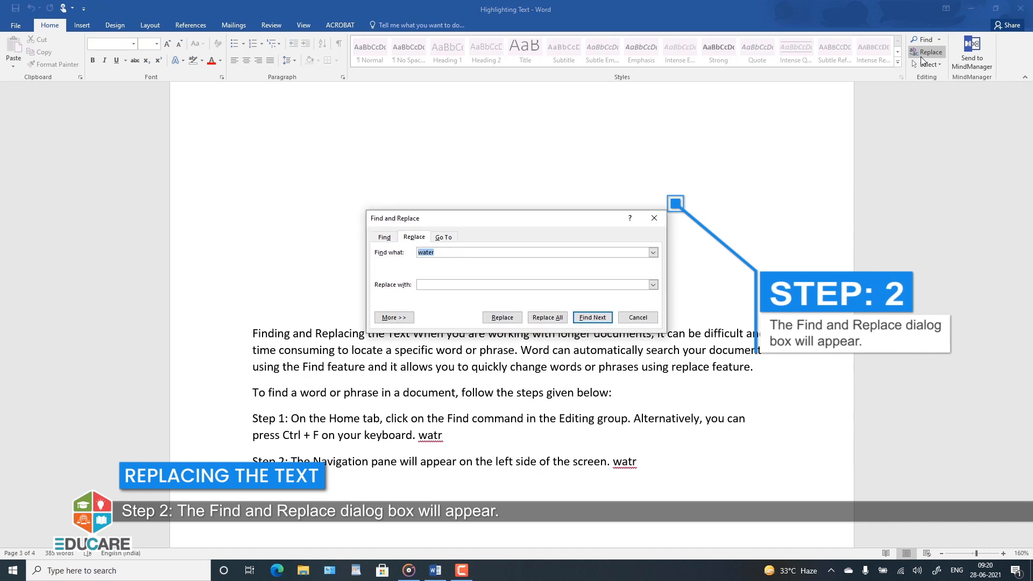
pyautogui.moveTo(557, 219); pyautogui.dragTo(579, 171)
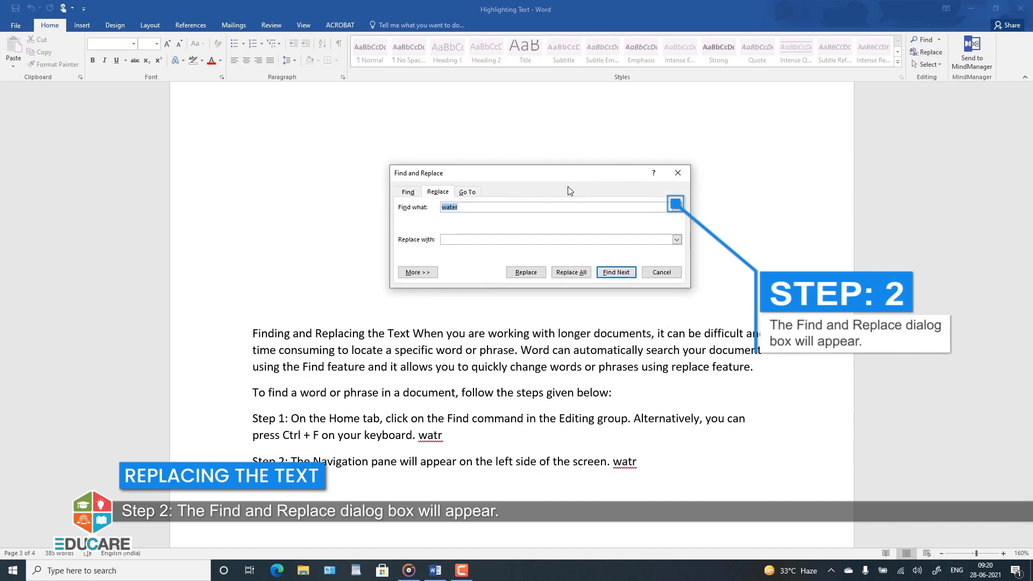
pyautogui.click(466, 206)
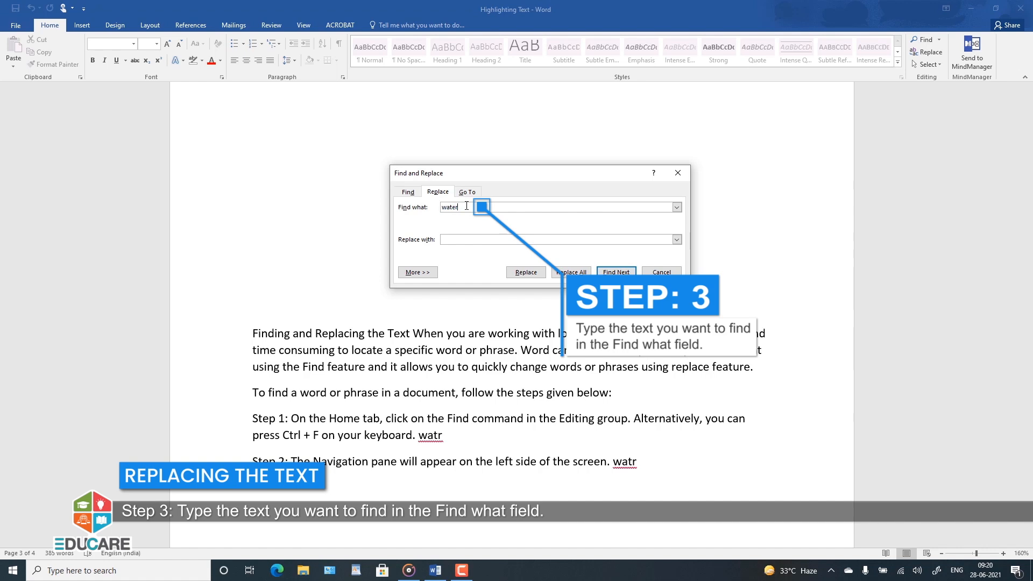
pyautogui.press('BackSpace')
pyautogui.write('r')
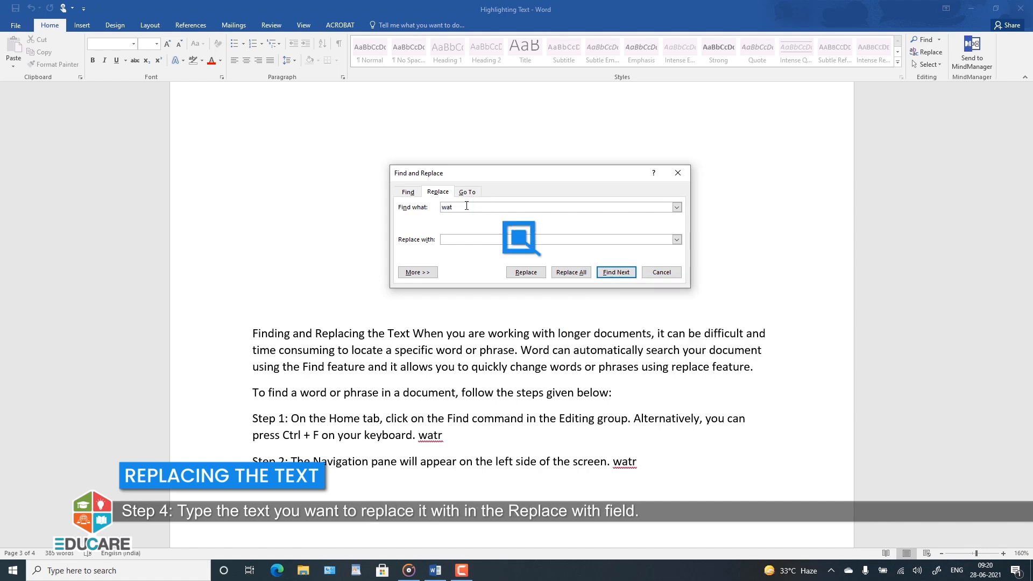
pyautogui.click(462, 239)
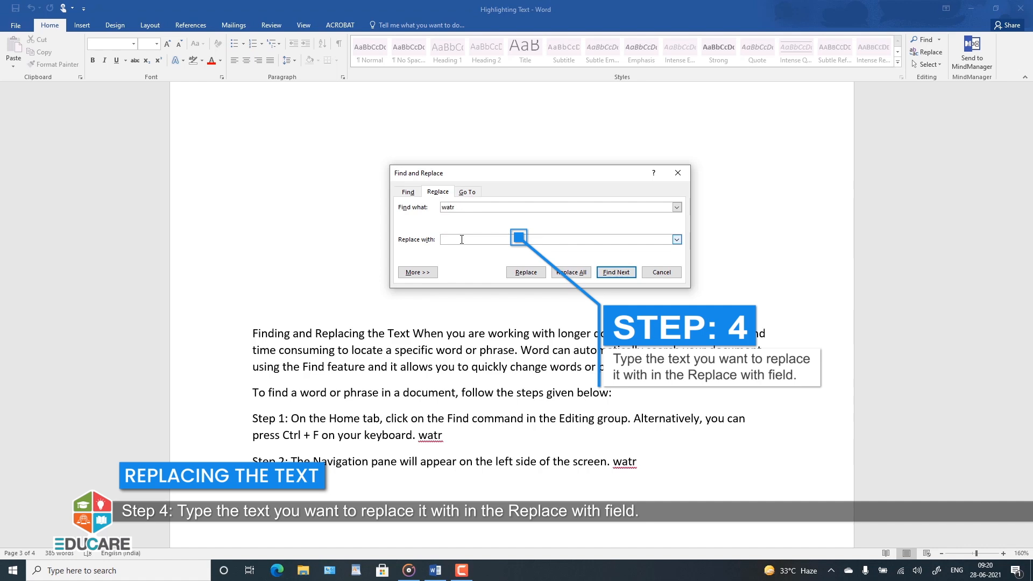
pyautogui.write('water')
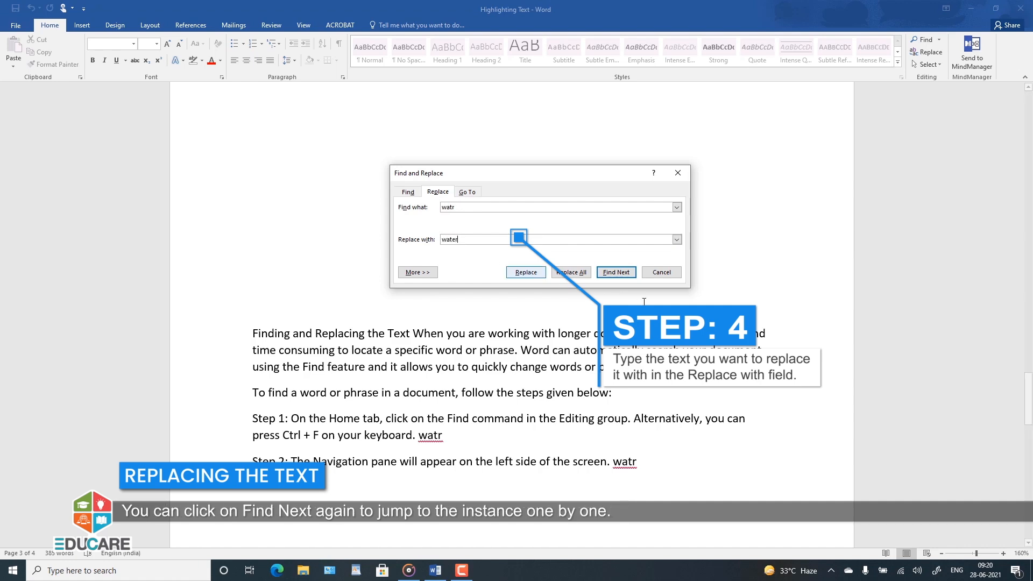
# Replace the next "watr" individually and all remaining occurrences in the document at once with "water".
pyautogui.click(622, 273)
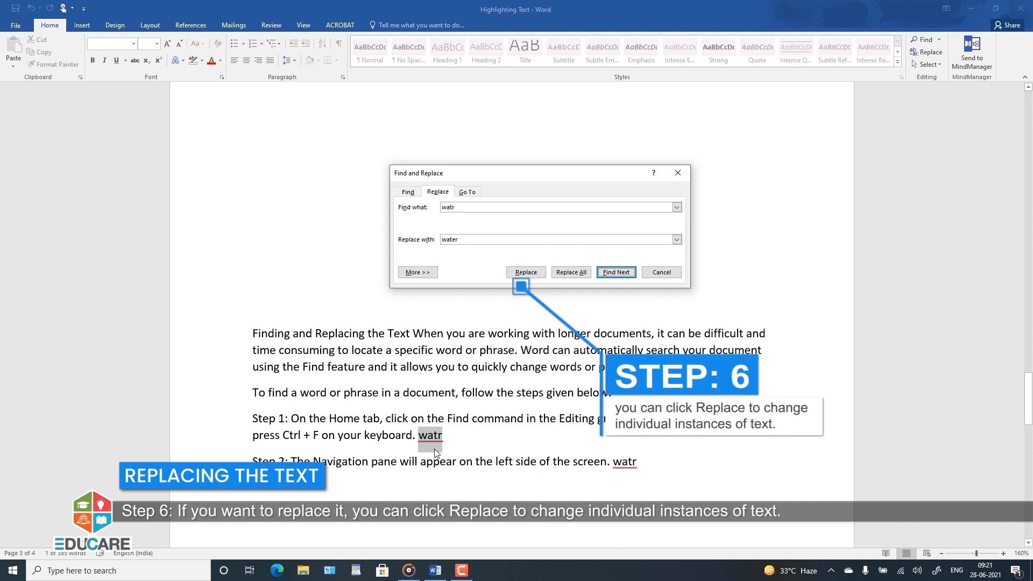
pyautogui.click(525, 272)
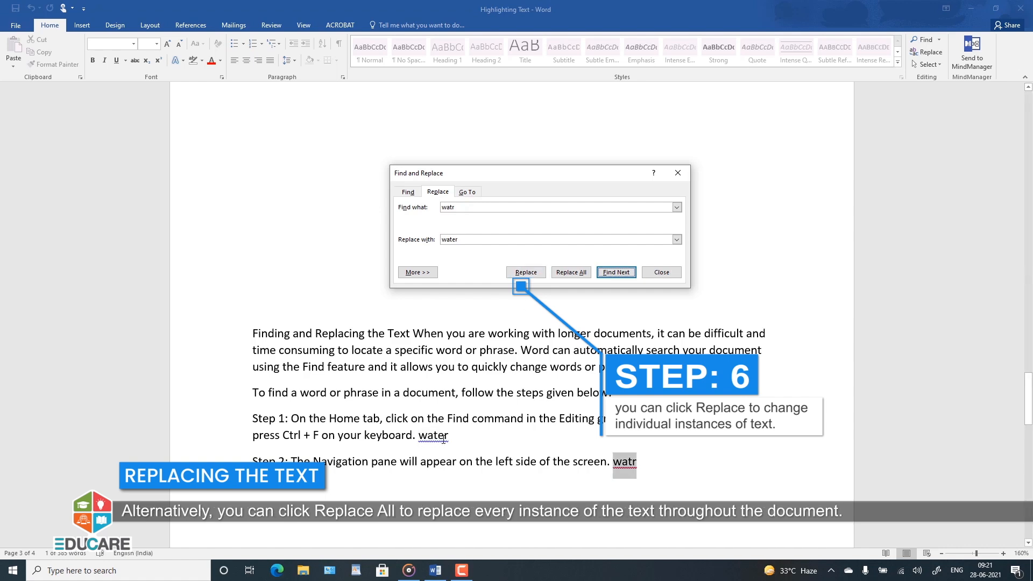
pyautogui.click(568, 273)
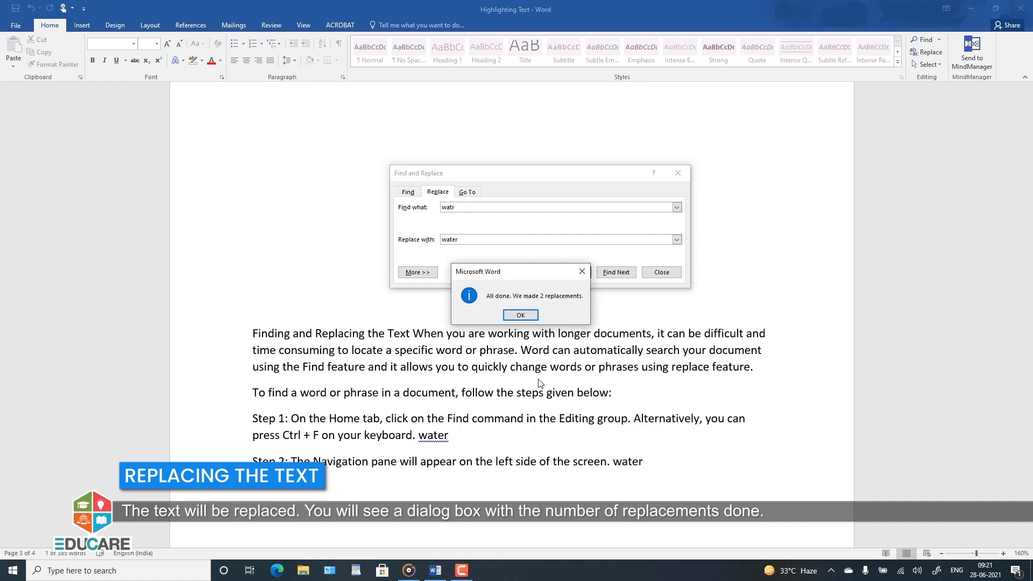
pyautogui.click(521, 315)
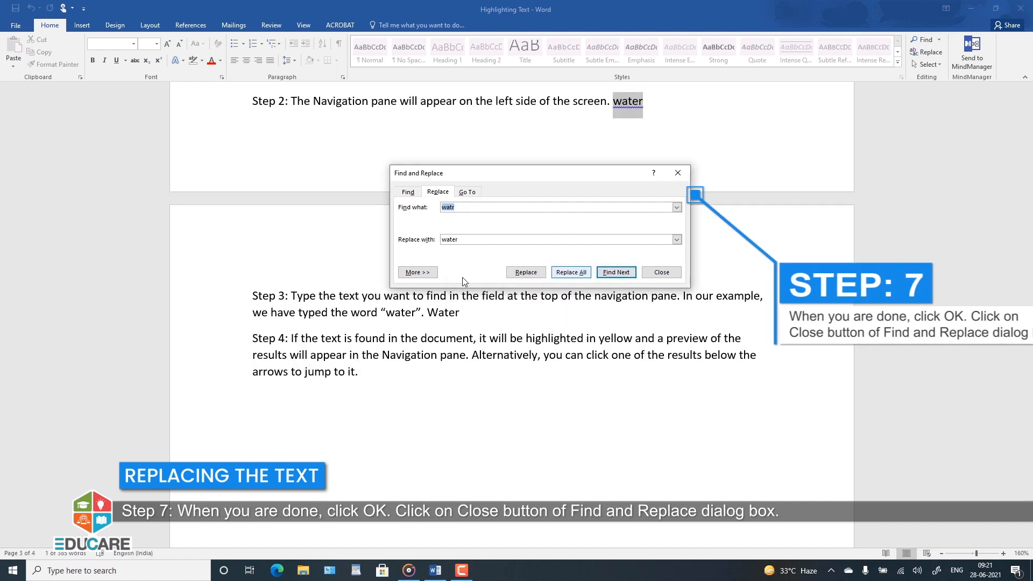
pyautogui.click(680, 175)
# Reopen the find and replace settings and expand the additional search options.
pyautogui.hotkey('ctrl', 'h')
pyautogui.click(418, 273)
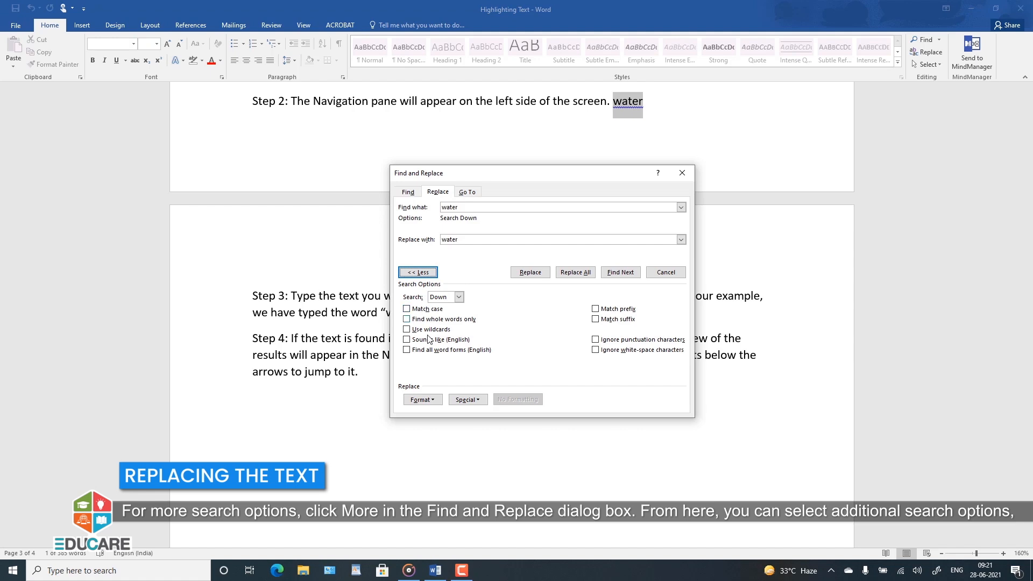
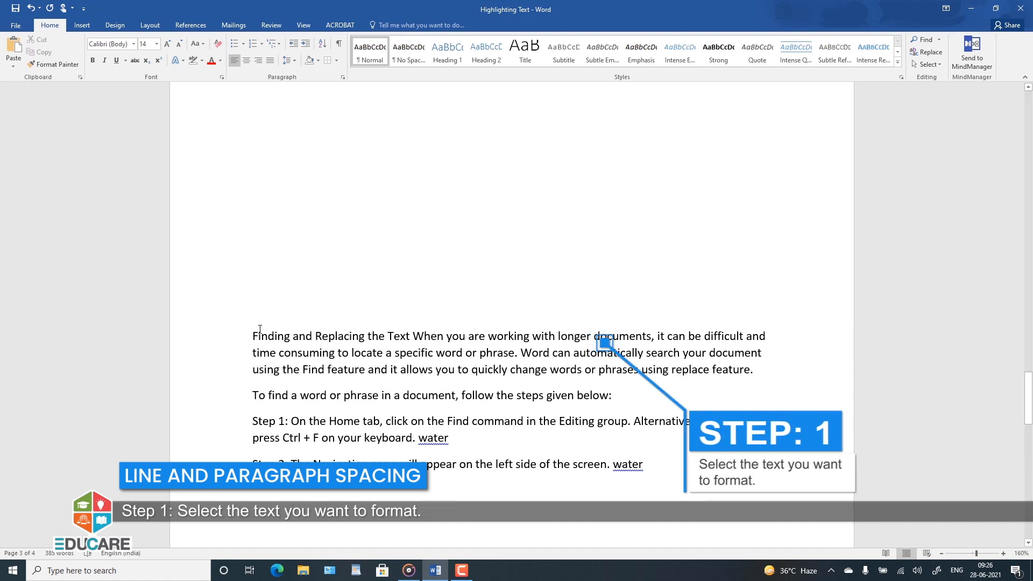
# Set the line spacing of the paragraph starting "Finding and Replacing the Text" to 1.0.
pyautogui.moveTo(253, 333); pyautogui.dragTo(754, 369)
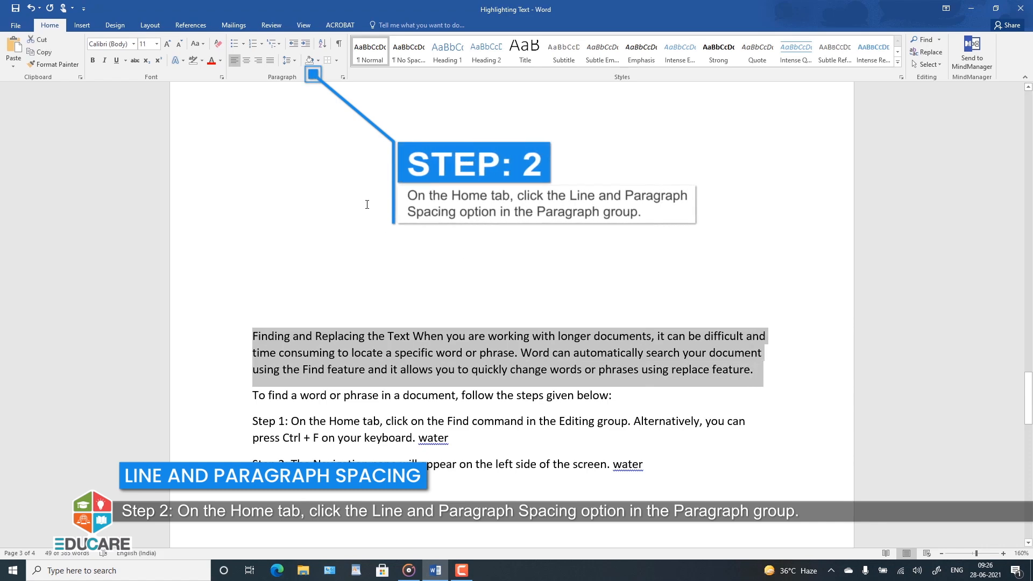
pyautogui.click(295, 60)
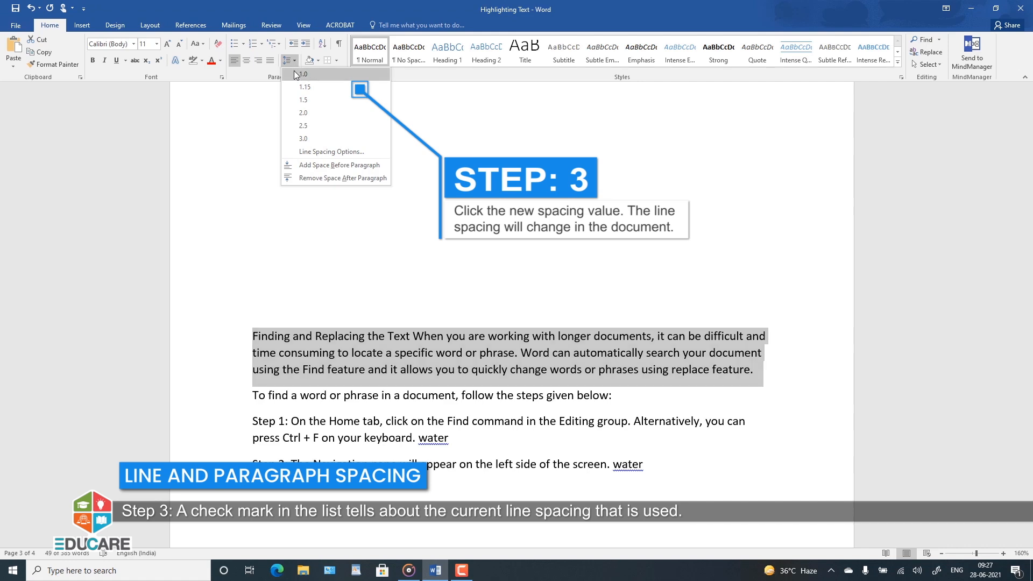
pyautogui.click(294, 76)
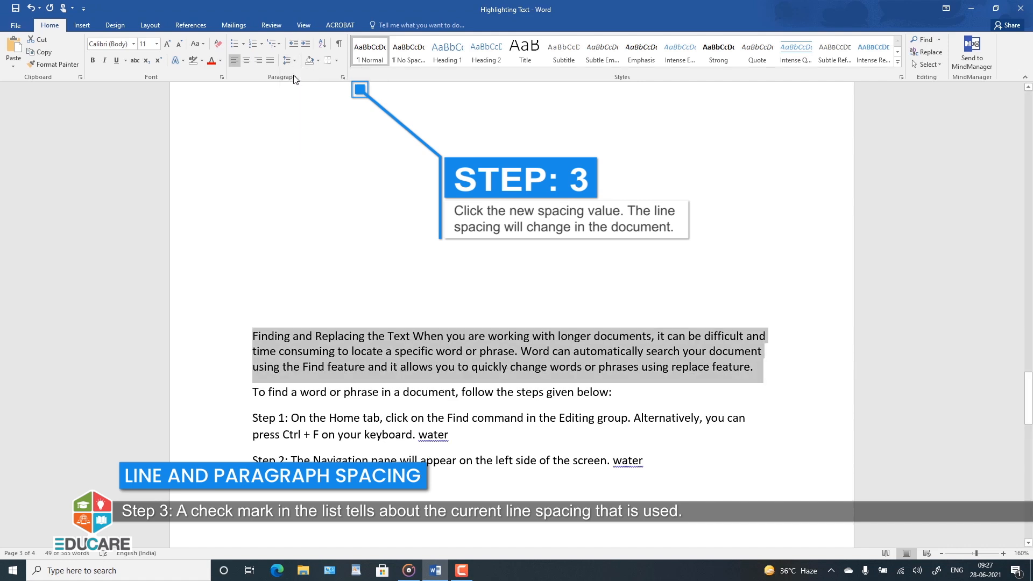
# Try a line spacing of 1.5 on the "Finding and Replacing the Text" paragraph.
pyautogui.click(294, 61)
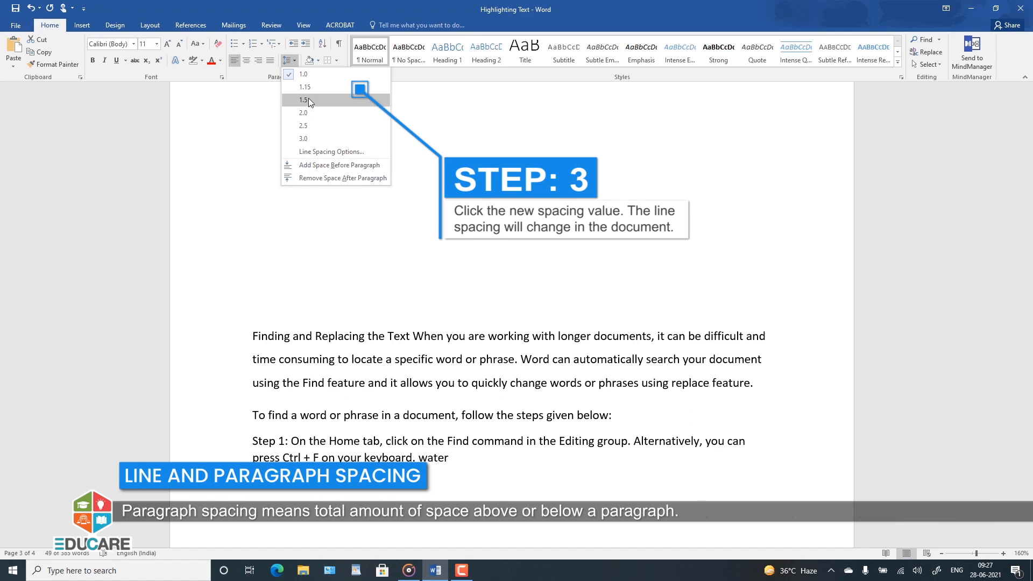
pyautogui.click(308, 100)
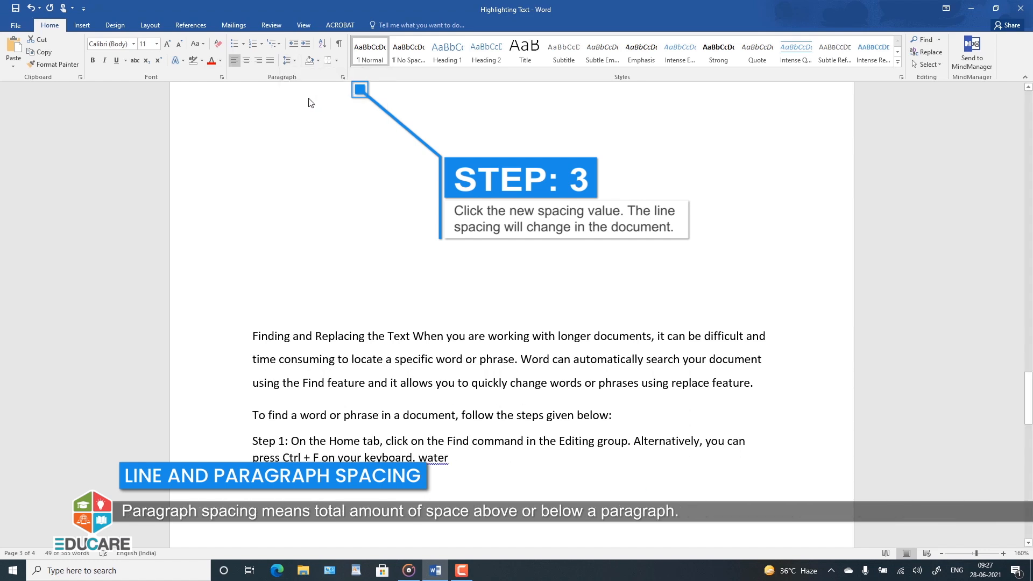
pyautogui.click(350, 142)
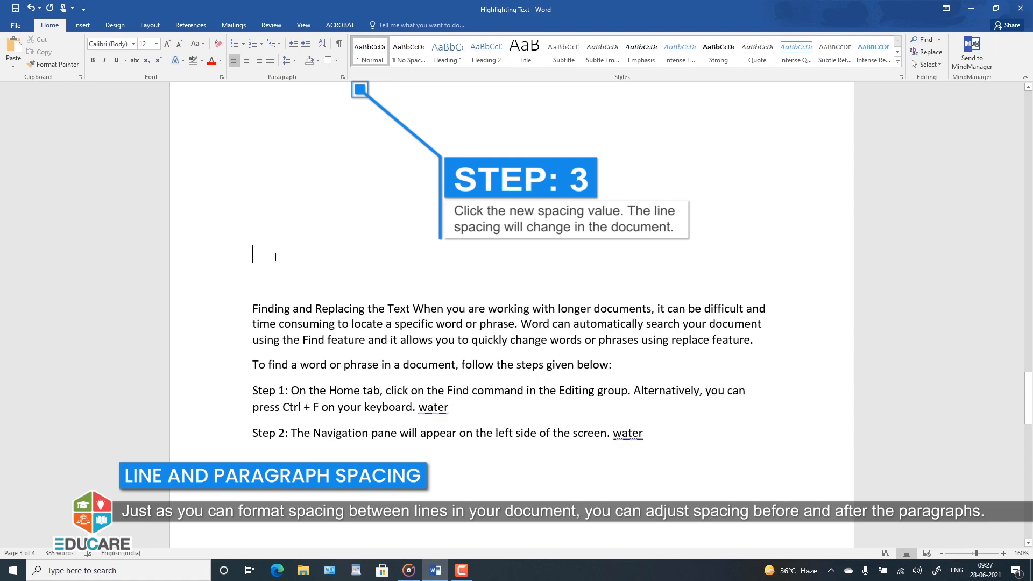
# Delete the empty lines directly above the "Finding and Replacing the Text" paragraph.
pyautogui.press('Delete')
pyautogui.press('Delete')
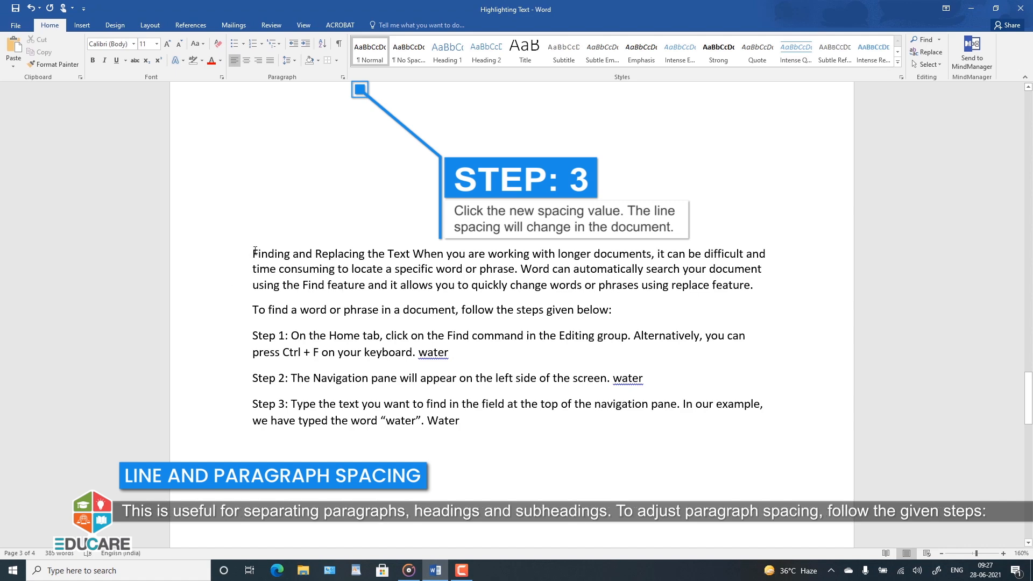
# Try adding space before the paragraphs from "Finding and Replacing the Text" through Step 1, and remove that space again.
pyautogui.moveTo(263, 257); pyautogui.dragTo(662, 366)
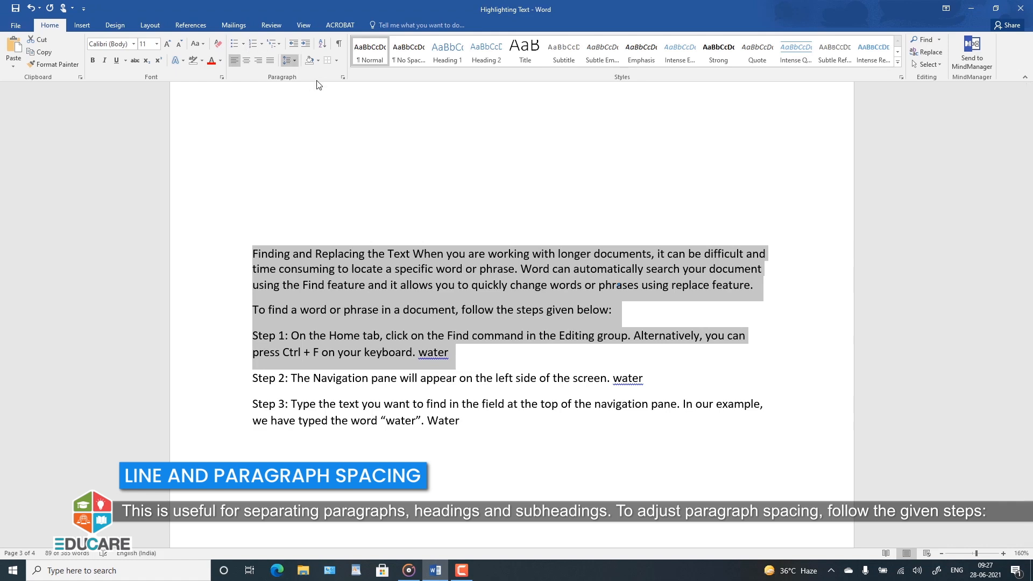
pyautogui.click(295, 61)
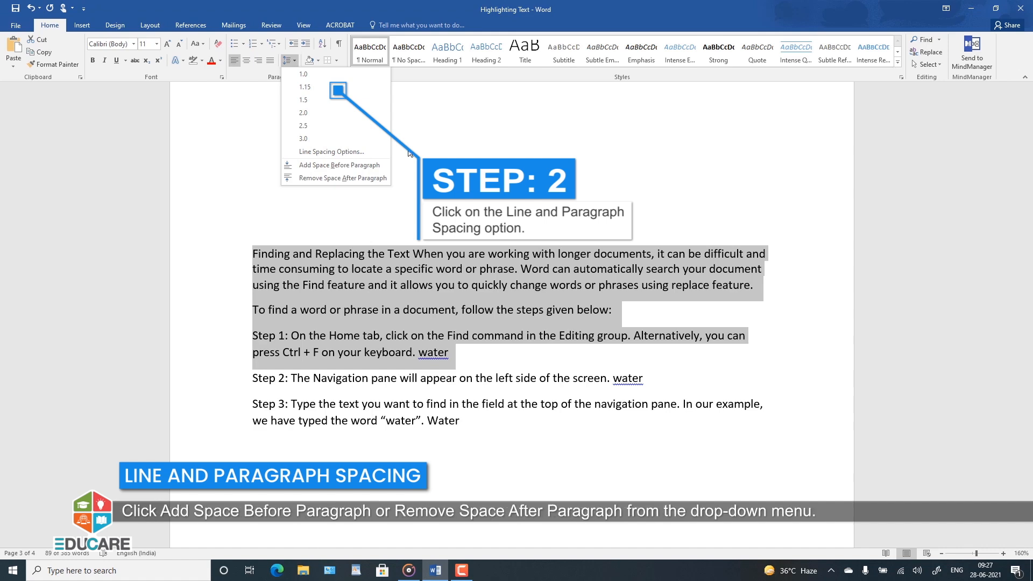
pyautogui.click(353, 168)
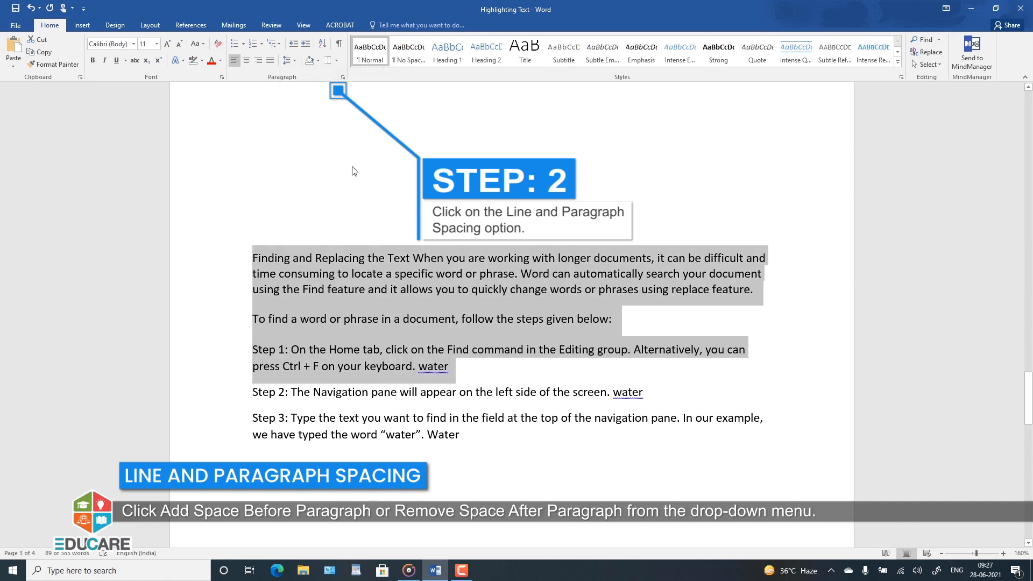
pyautogui.click(293, 62)
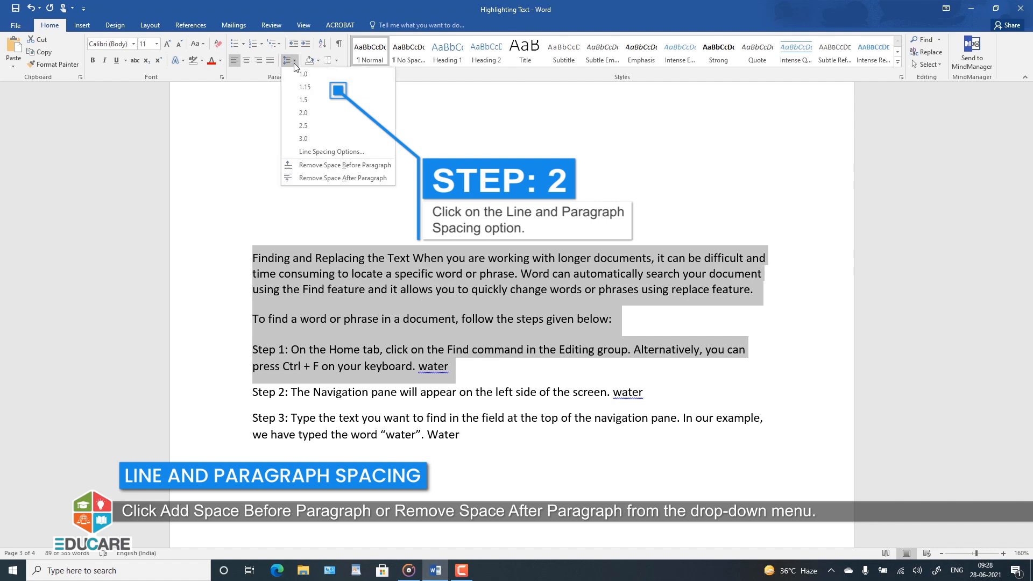
pyautogui.click(311, 165)
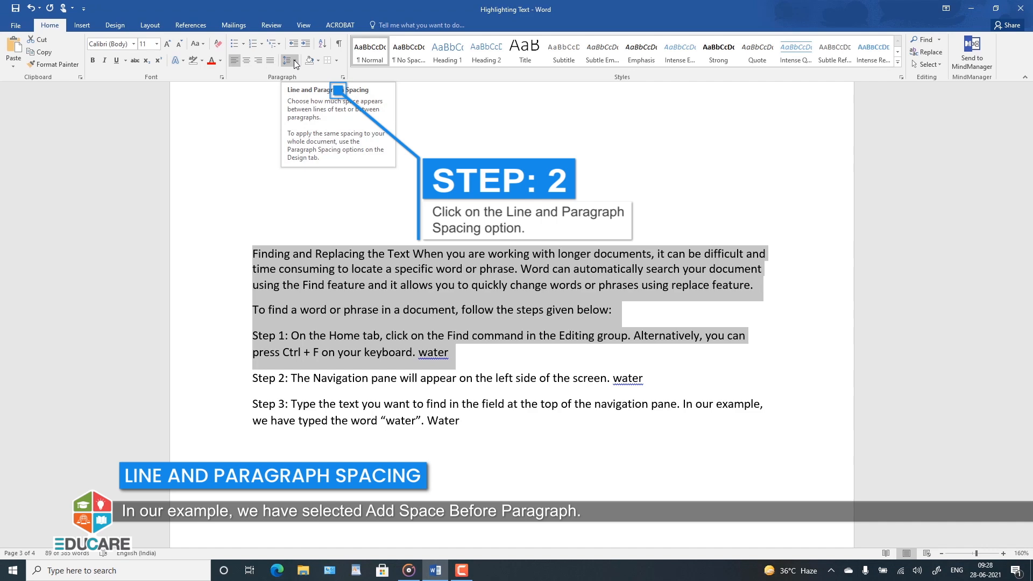
pyautogui.click(294, 60)
pyautogui.click(307, 165)
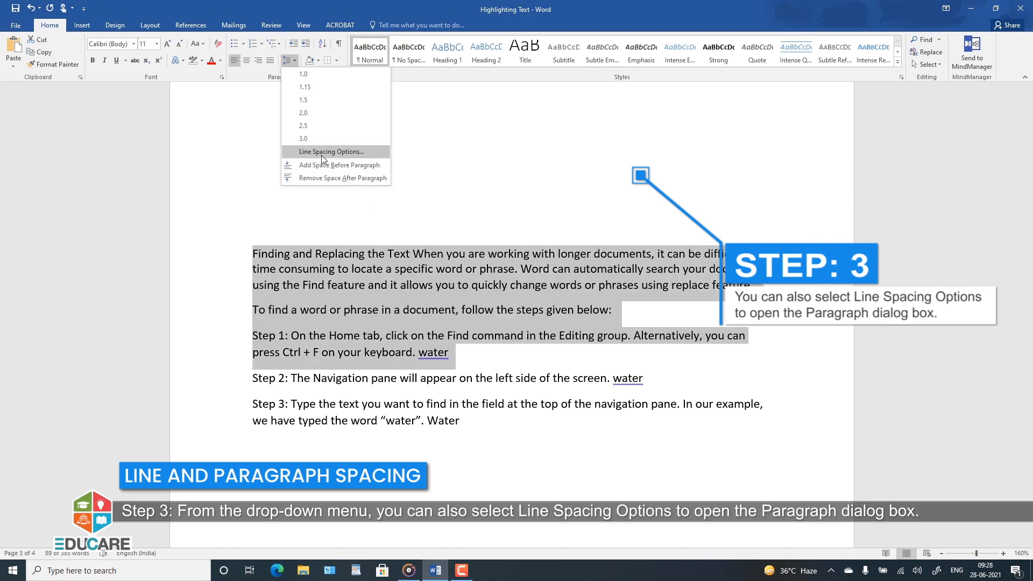
# Set the spacing before the selected paragraphs, from "Finding and Replacing the Text" through Step 1, to 48 pt.
pyautogui.click(322, 153)
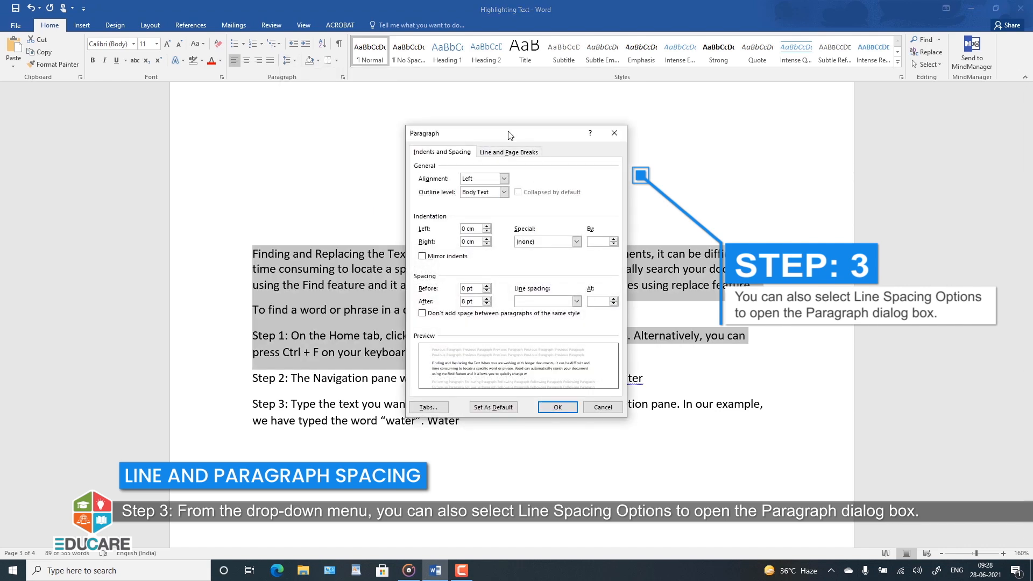
pyautogui.moveTo(510, 135); pyautogui.dragTo(574, 117)
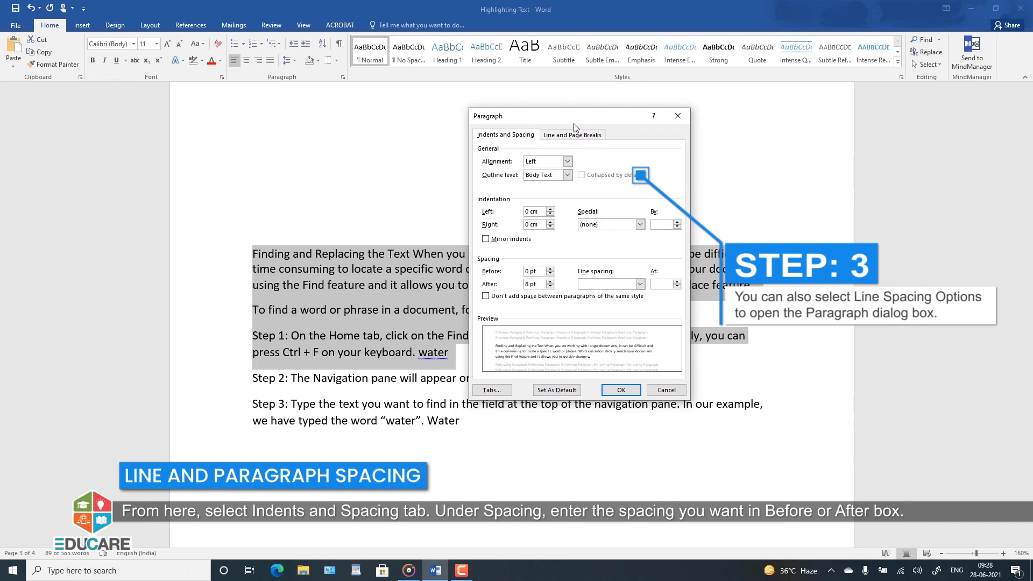
pyautogui.click(506, 138)
pyautogui.click(552, 268)
pyautogui.click(551, 268)
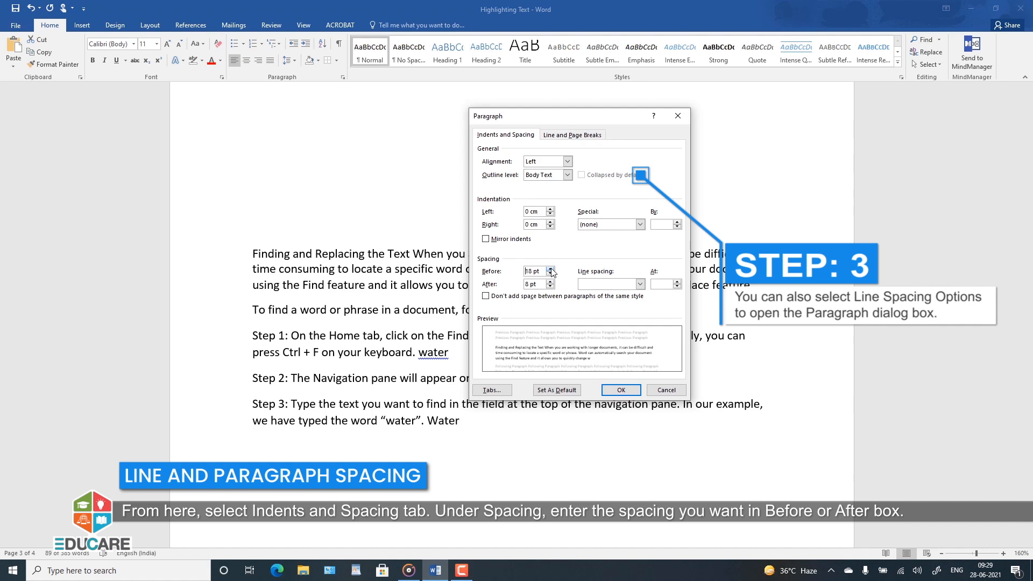
pyautogui.click(551, 269)
pyautogui.click(552, 268)
pyautogui.click(551, 268)
pyautogui.click(551, 269)
pyautogui.click(550, 268)
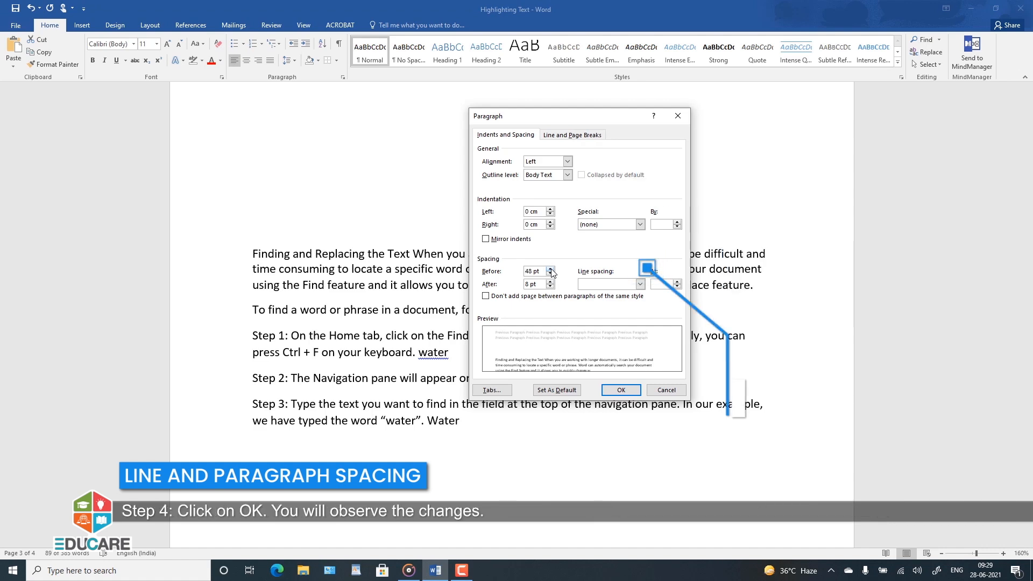
pyautogui.click(617, 391)
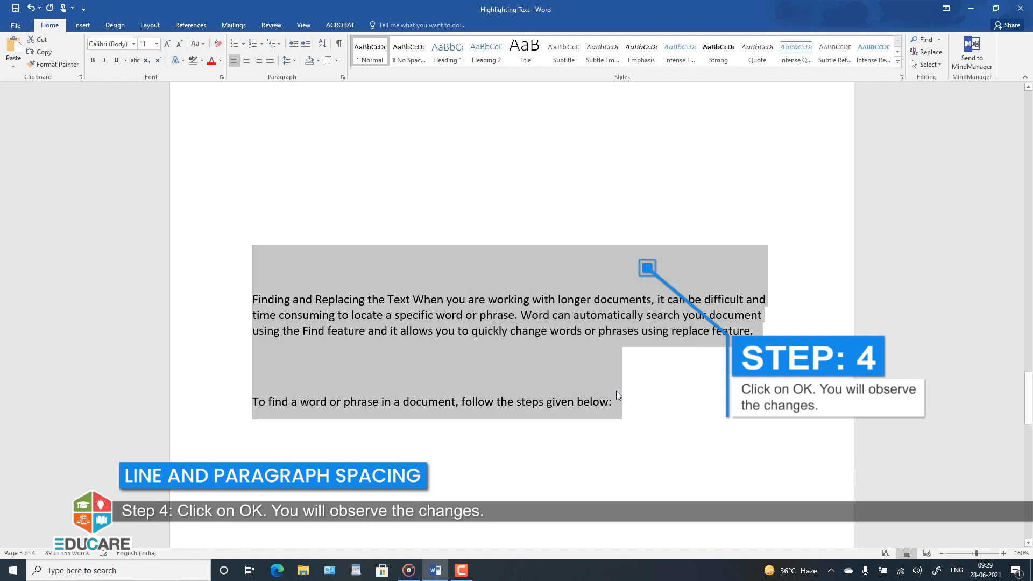
pyautogui.click(629, 374)
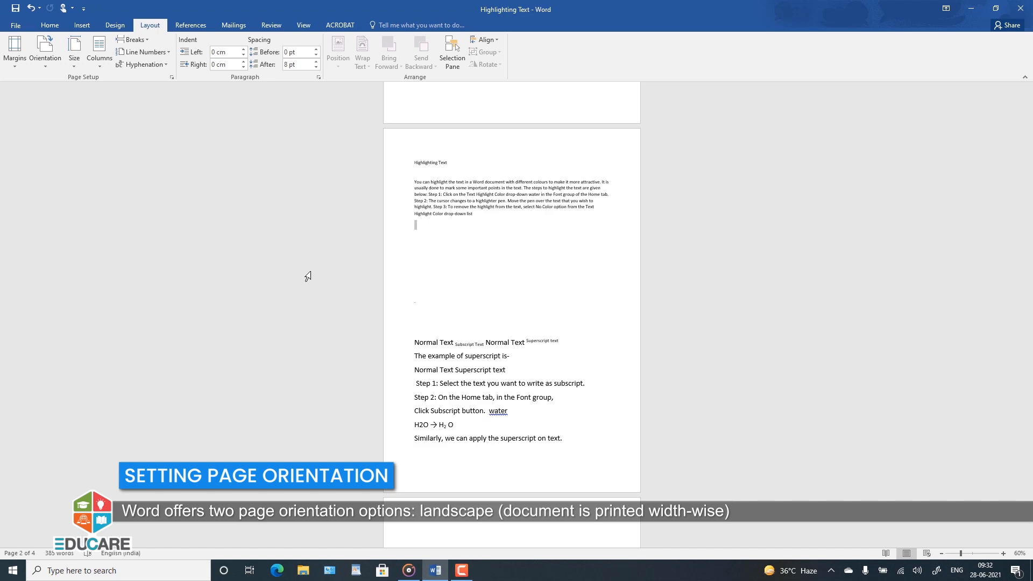
# Change the document's page orientation to Landscape.
pyautogui.click(46, 64)
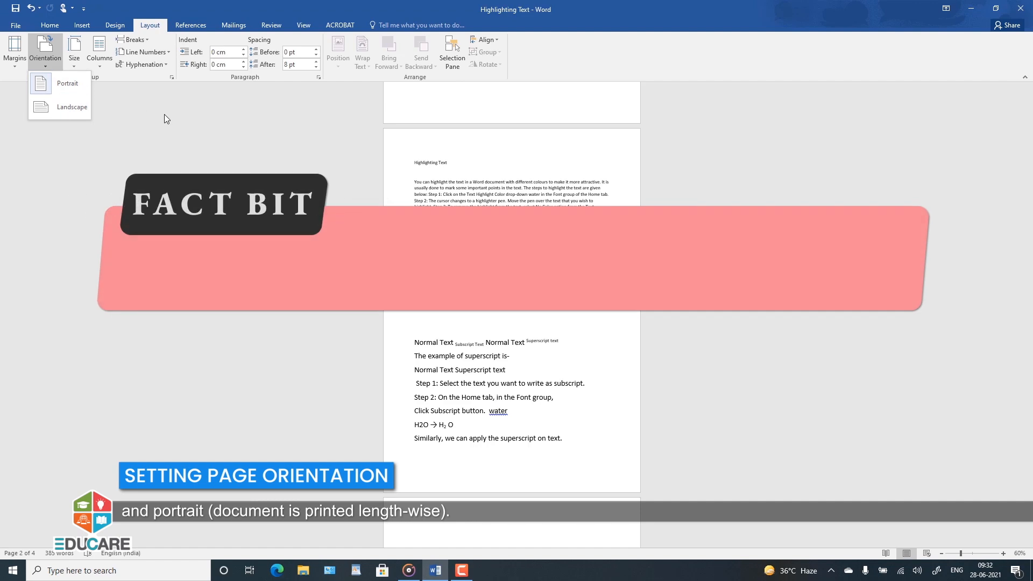
pyautogui.click(67, 86)
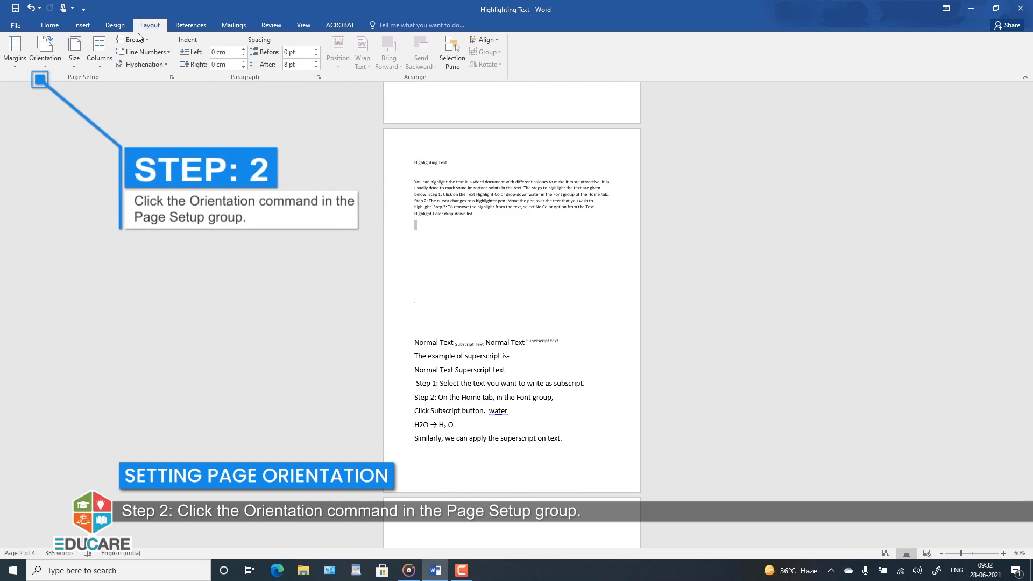
pyautogui.click(52, 55)
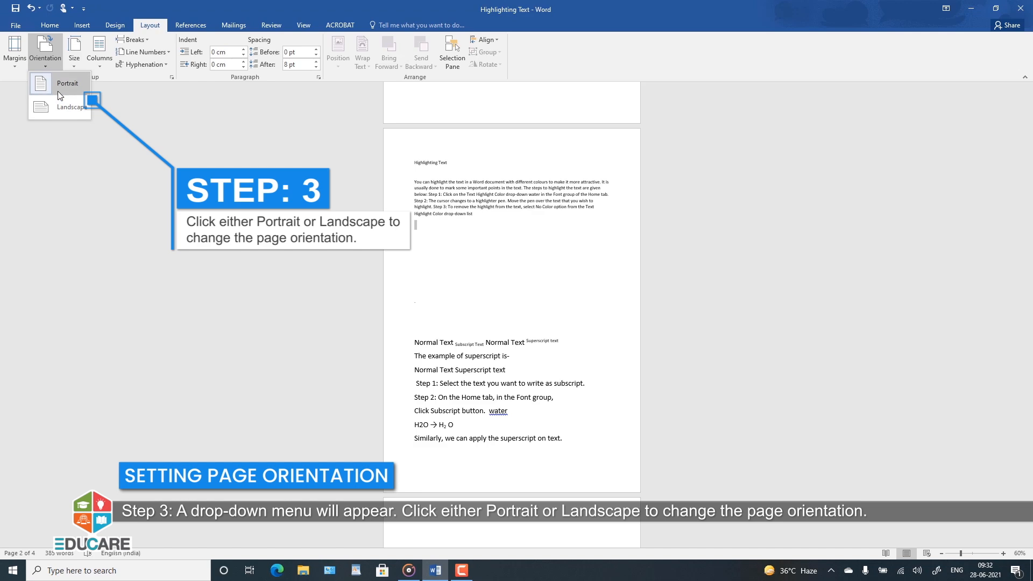
pyautogui.click(60, 84)
pyautogui.click(54, 49)
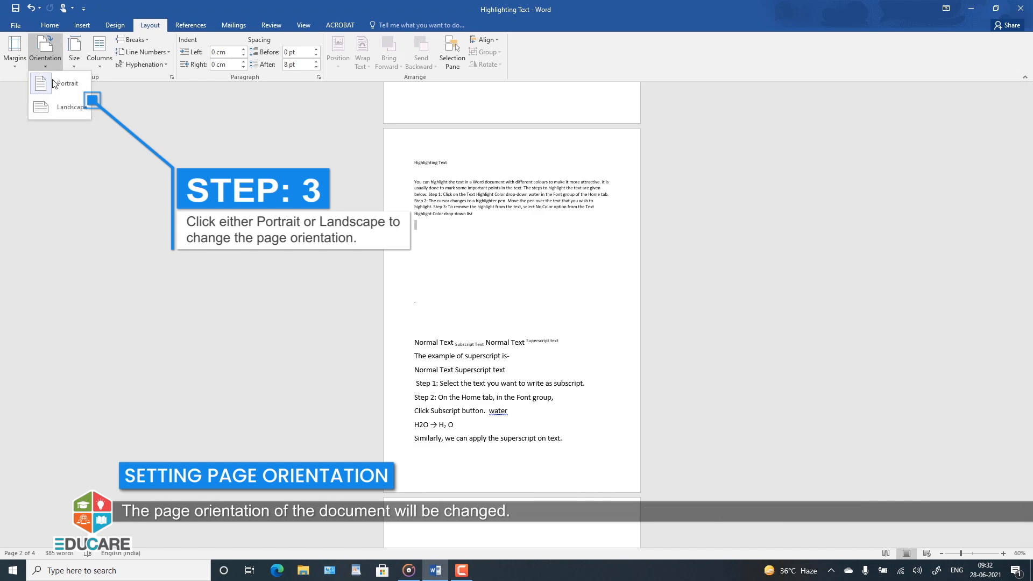
pyautogui.click(58, 110)
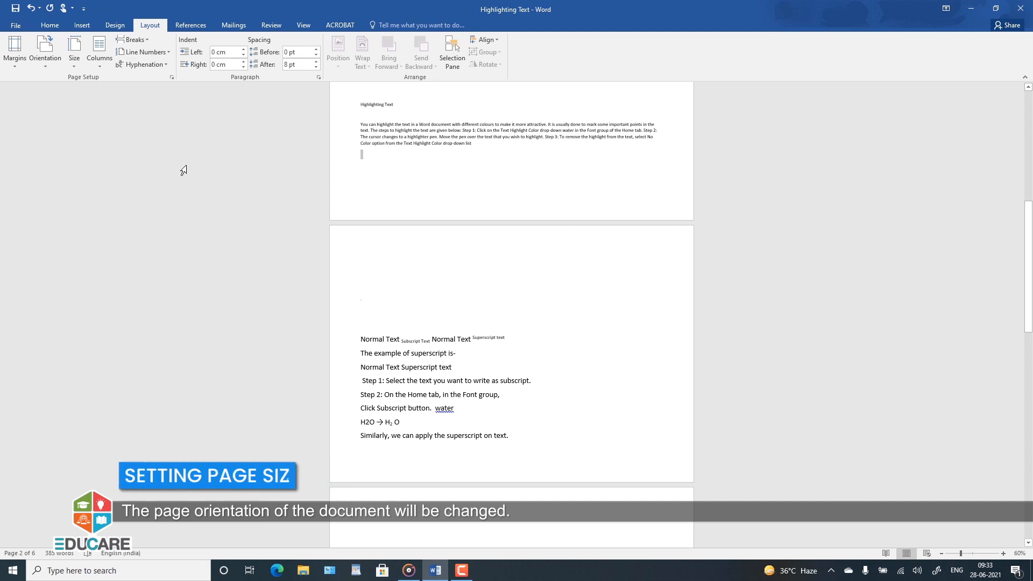
# Return the document's page orientation to Portrait.
pyautogui.click(74, 60)
pyautogui.click(43, 60)
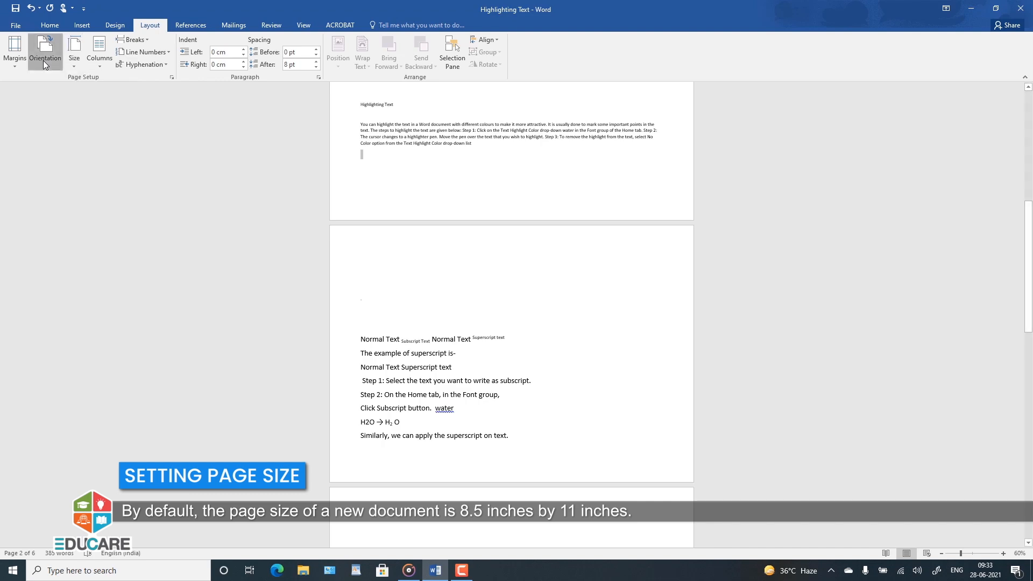
pyautogui.click(63, 79)
pyautogui.click(73, 63)
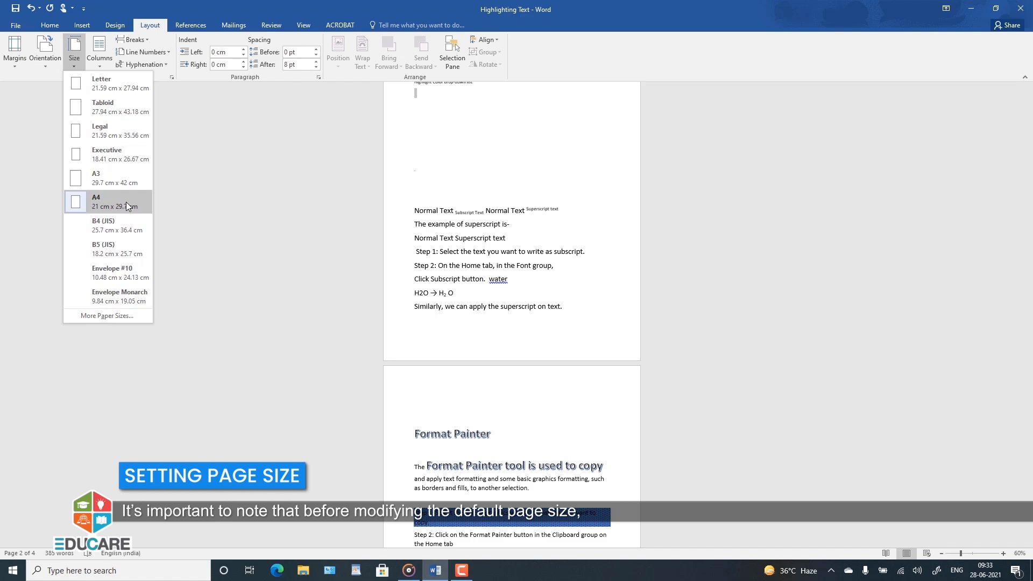
pyautogui.click(263, 178)
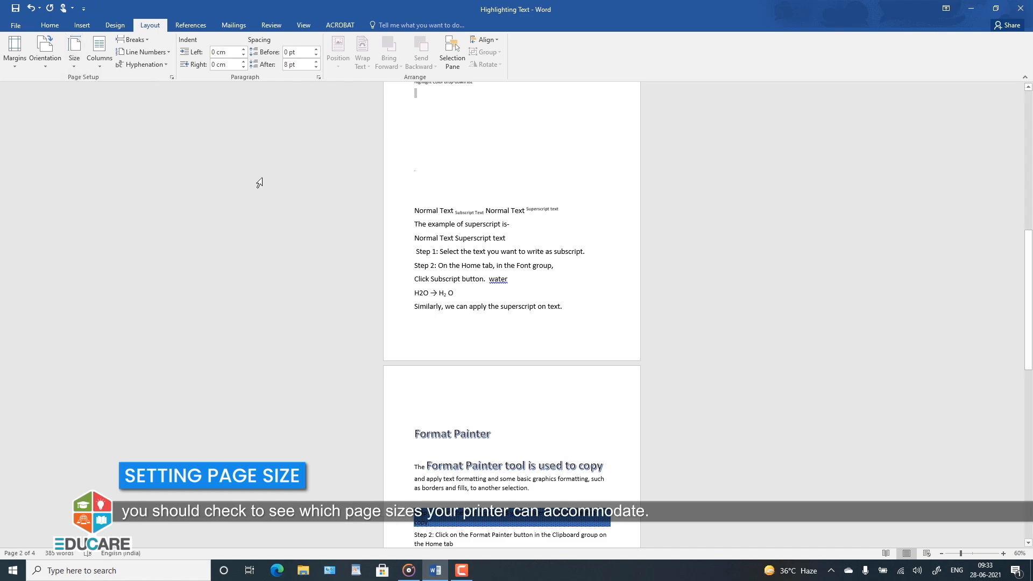
pyautogui.click(74, 62)
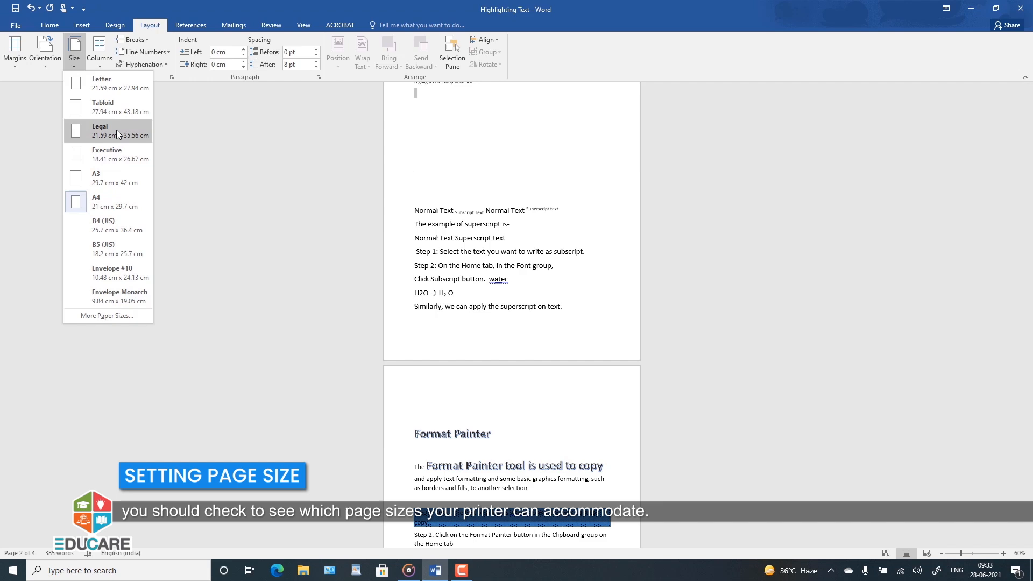
pyautogui.click(209, 203)
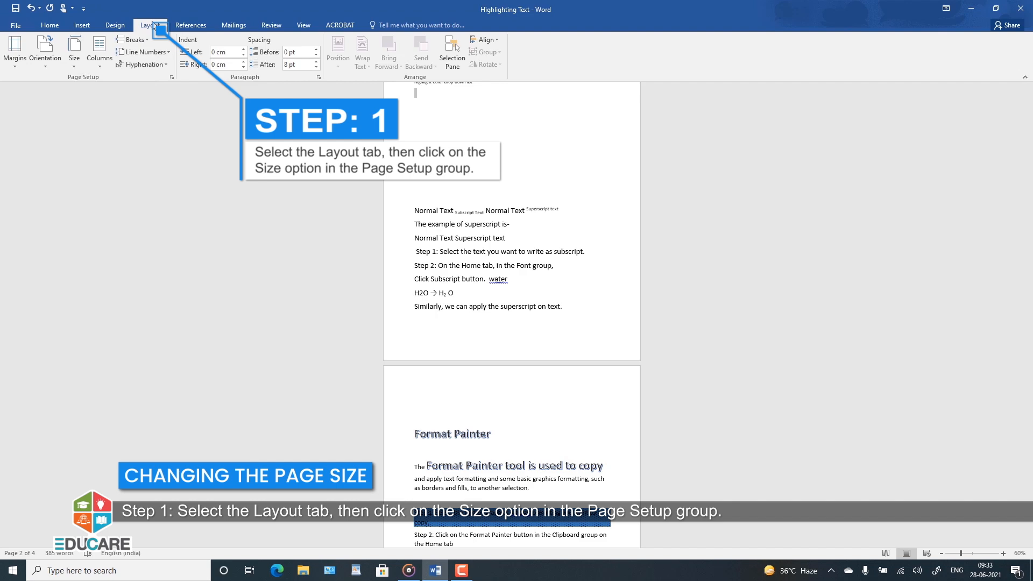
# Set the document's page size to Legal, 21.59 cm x 35.56 cm.
pyautogui.click(74, 66)
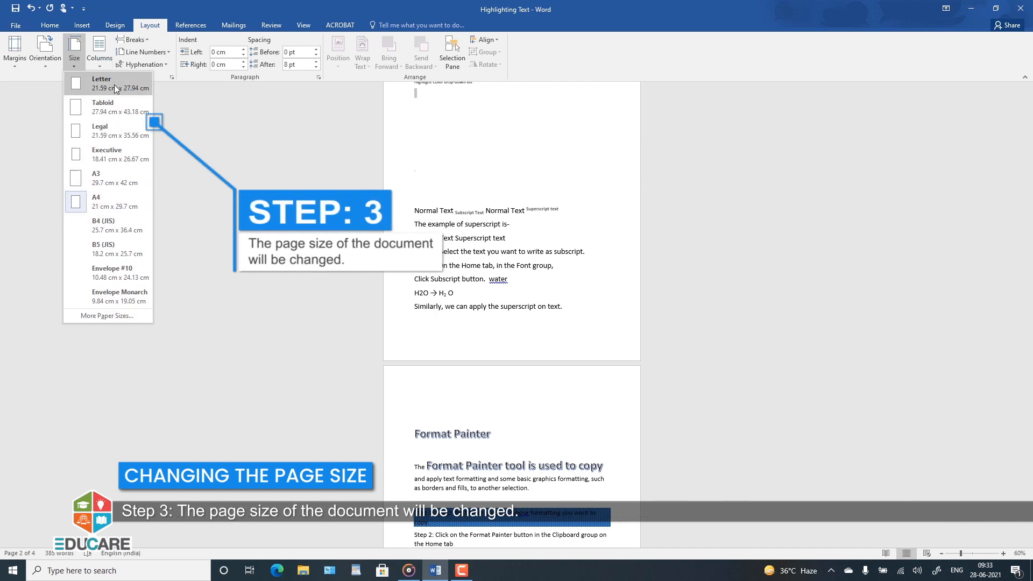
pyautogui.click(110, 128)
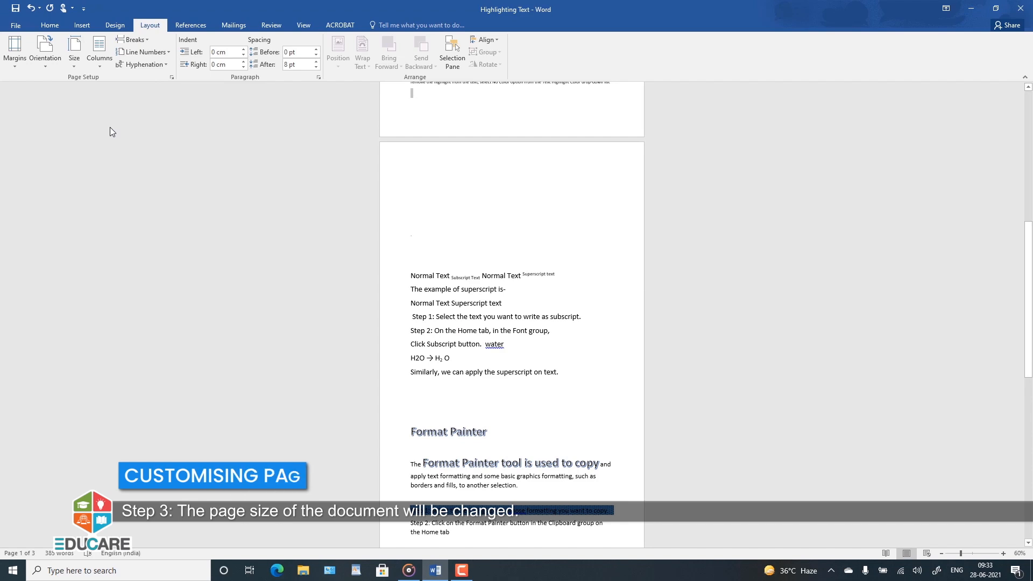
pyautogui.click(110, 127)
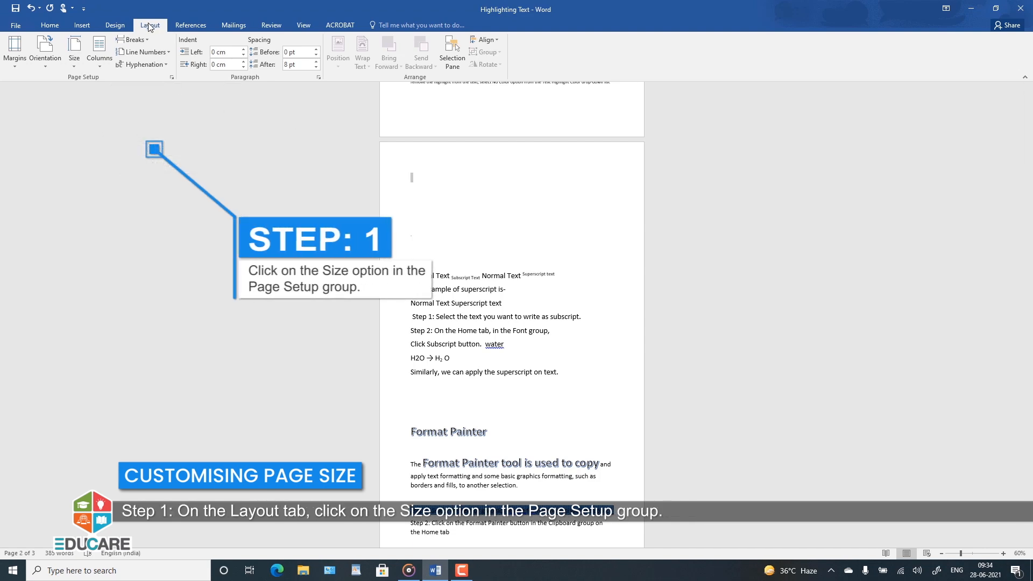
# Customise the paper size of the whole document with a width of 25.5 cm.
pyautogui.click(72, 64)
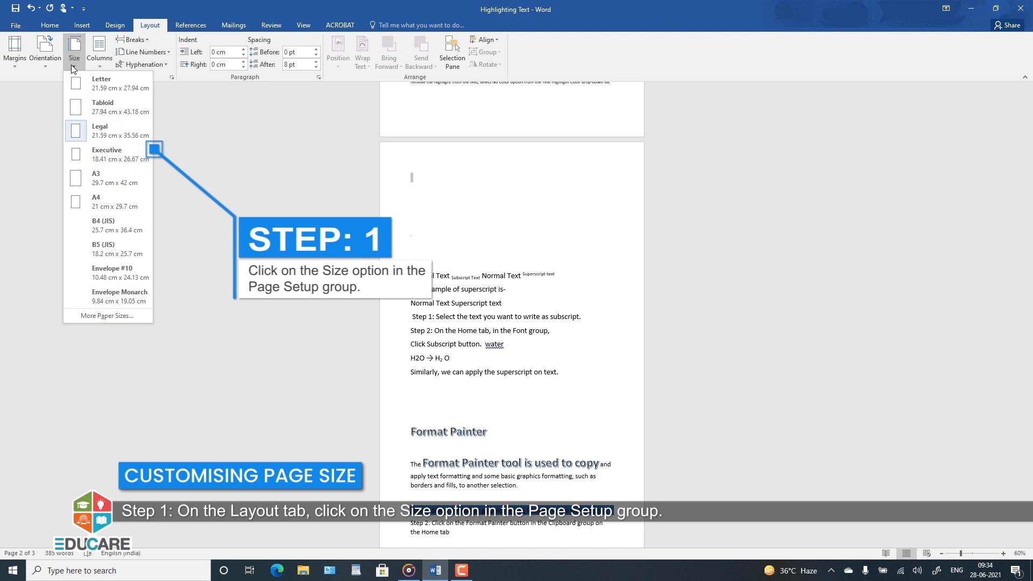
pyautogui.click(91, 317)
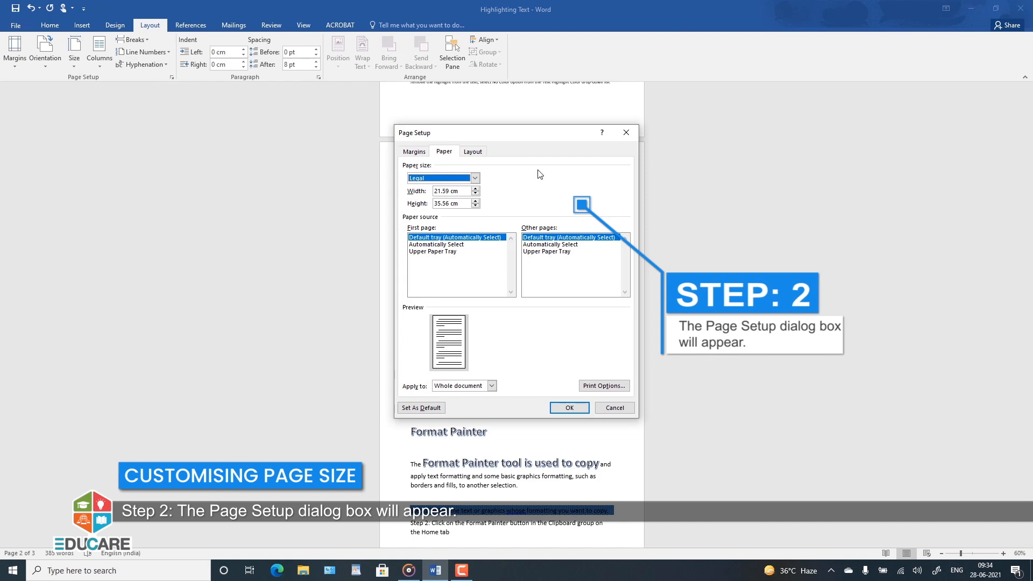
pyautogui.moveTo(536, 133); pyautogui.dragTo(259, 114)
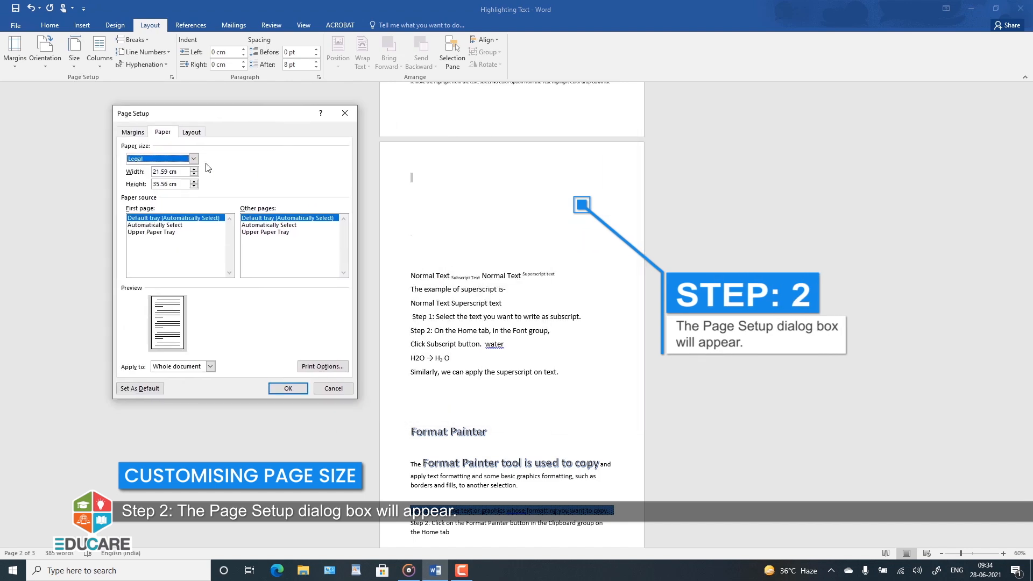
pyautogui.click(194, 169)
pyautogui.click(194, 170)
pyautogui.click(194, 169)
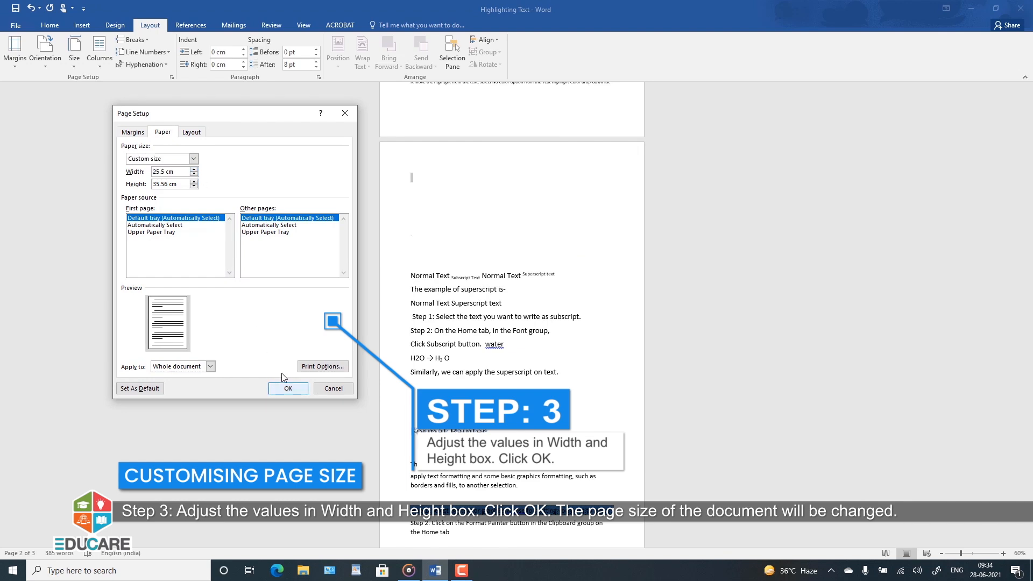
pyautogui.click(296, 386)
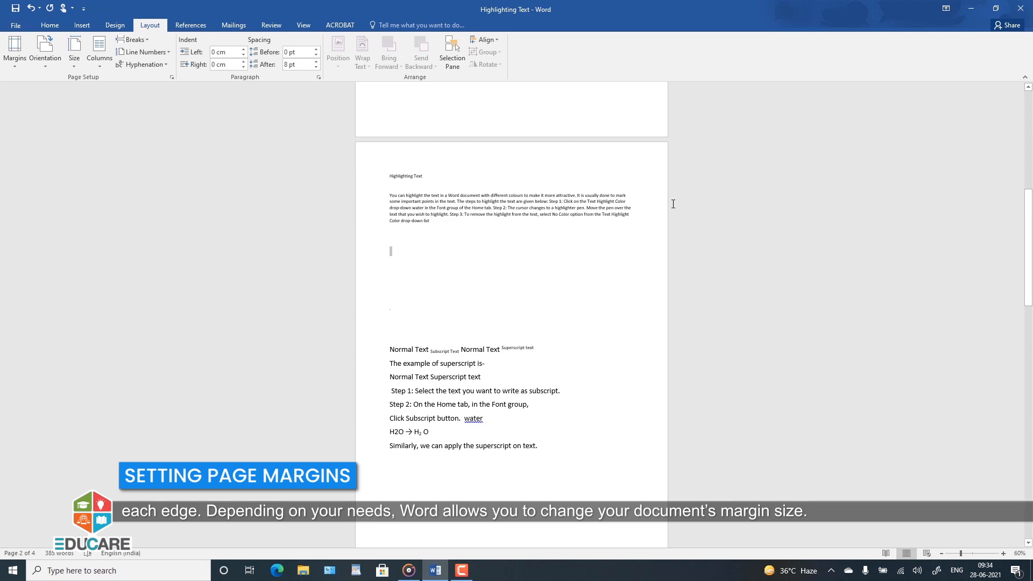
# Apply the predefined Normal margins, 2.54 cm on every side, to the document.
pyautogui.scroll(-1, 674, 205)
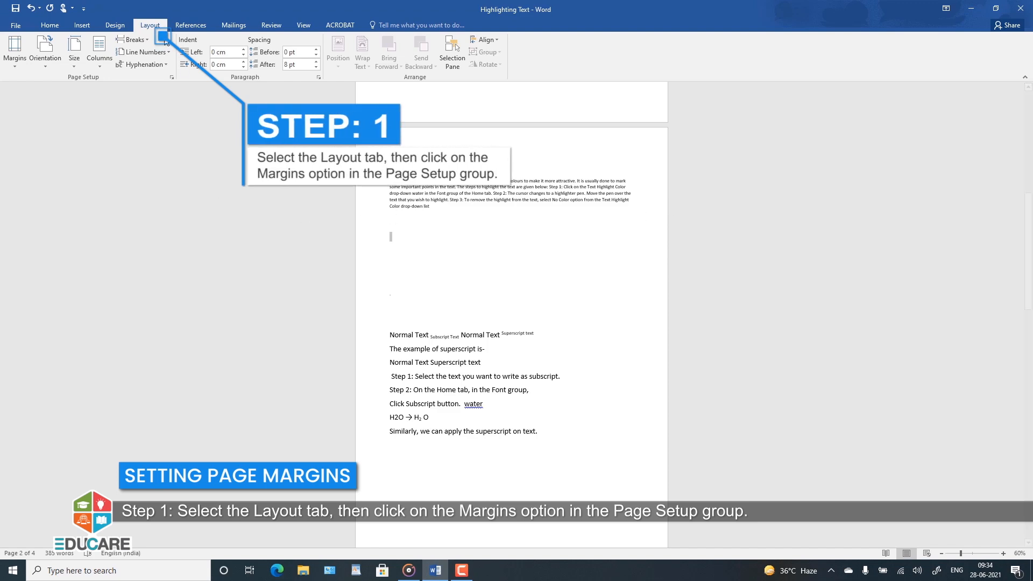
pyautogui.click(17, 66)
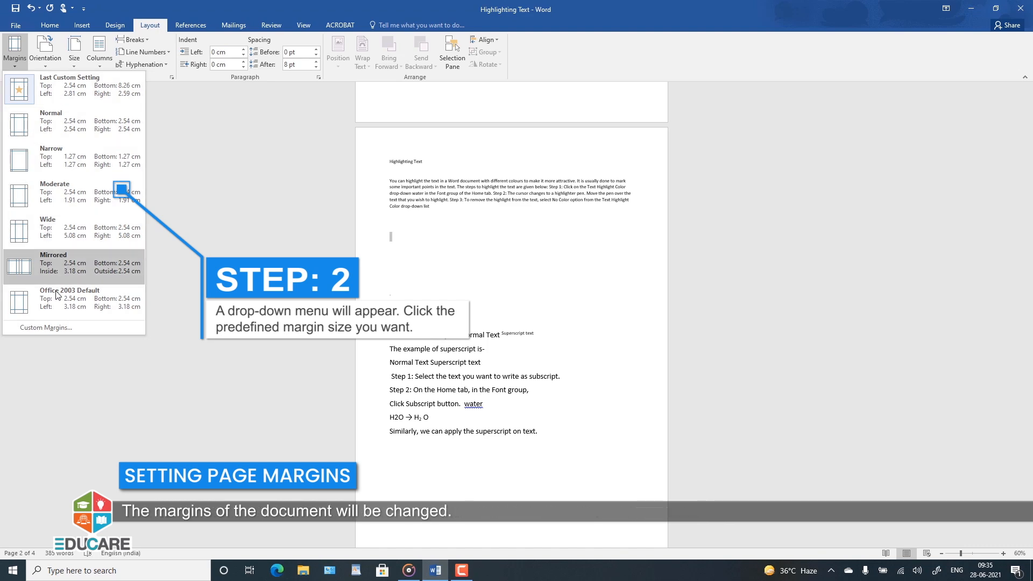
pyautogui.click(122, 140)
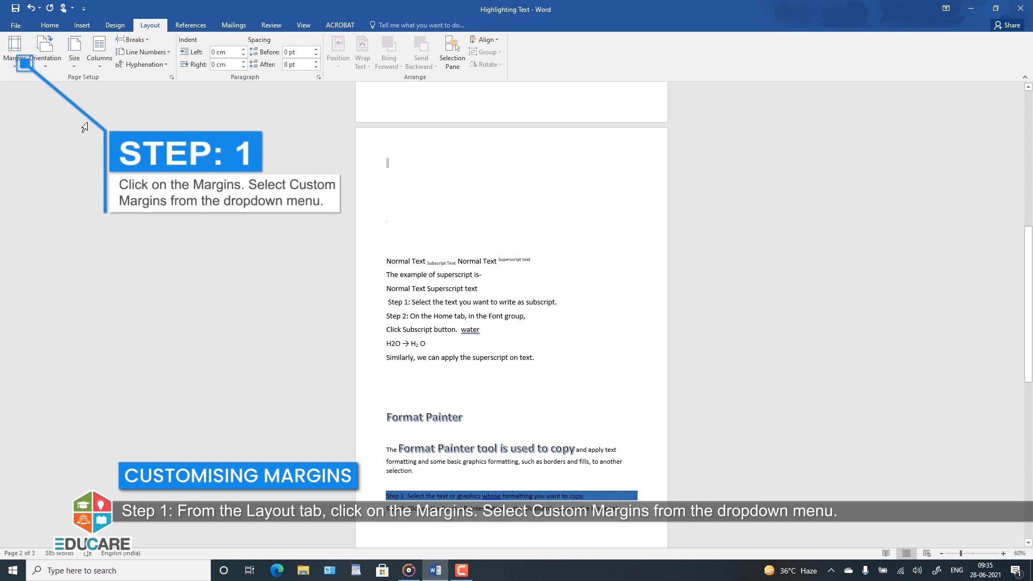
# Customise the whole document's margins with a top margin of 8.7 cm, applying the automatic fix for margins outside the printable area.
pyautogui.click(15, 54)
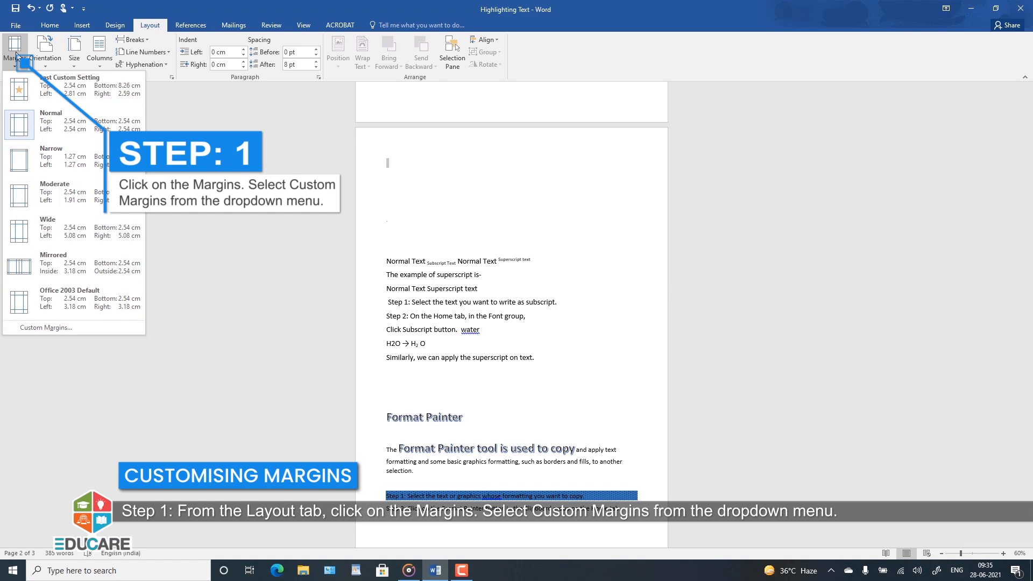
pyautogui.click(40, 327)
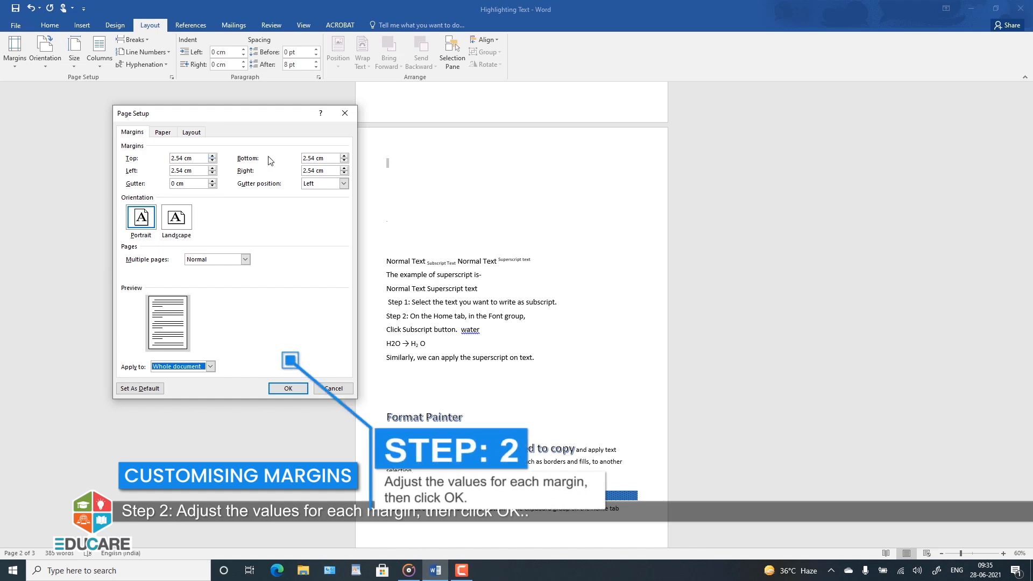
pyautogui.click(212, 155)
pyautogui.click(212, 156)
pyautogui.click(212, 156)
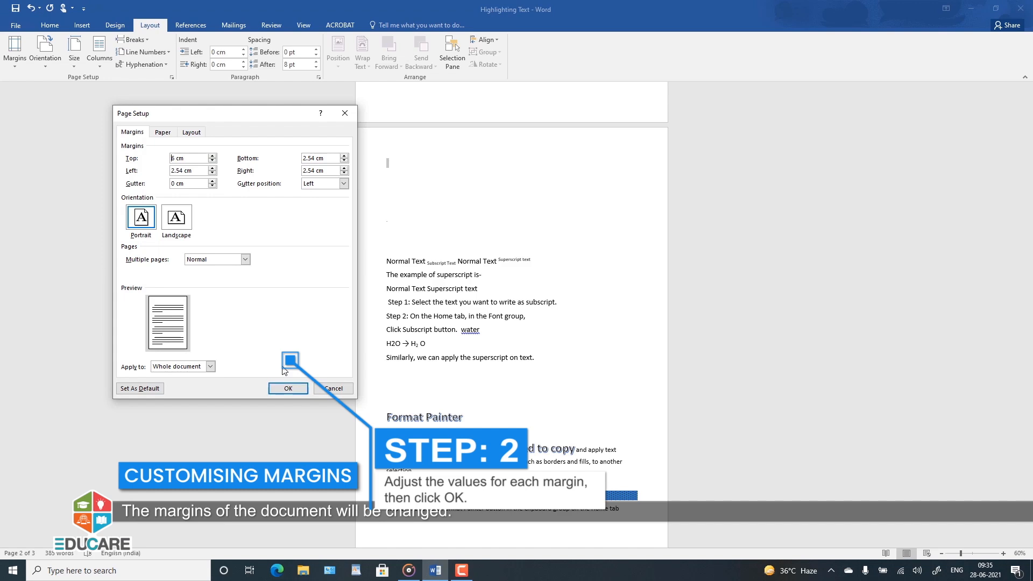
pyautogui.click(213, 156)
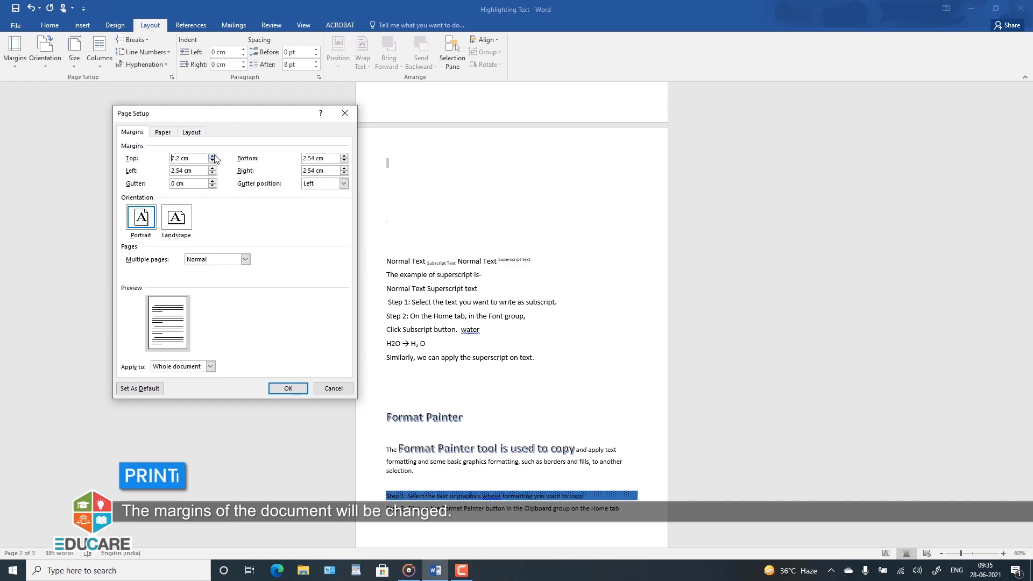
pyautogui.click(280, 389)
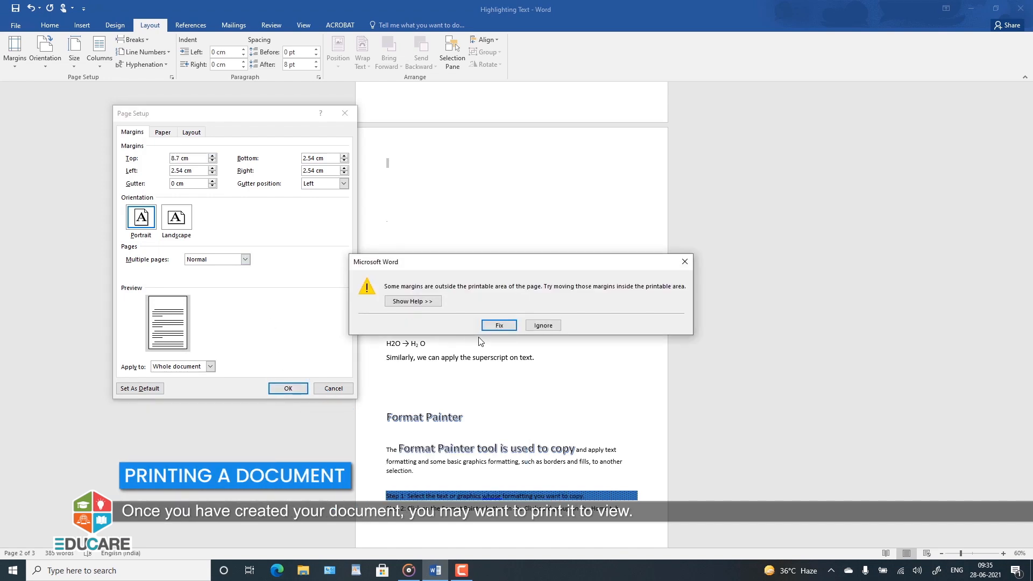
pyautogui.click(489, 326)
pyautogui.click(299, 387)
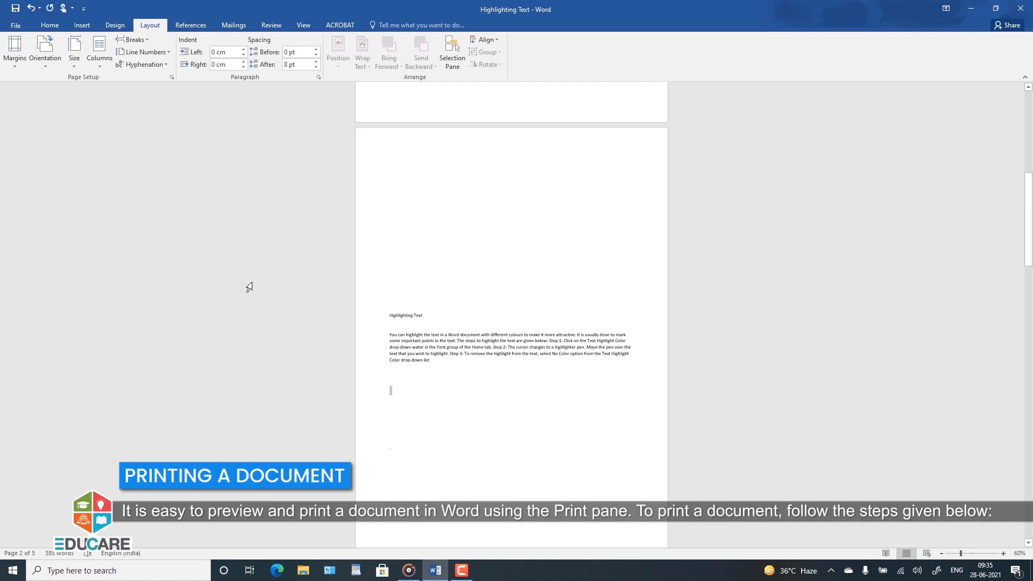
pyautogui.click(219, 247)
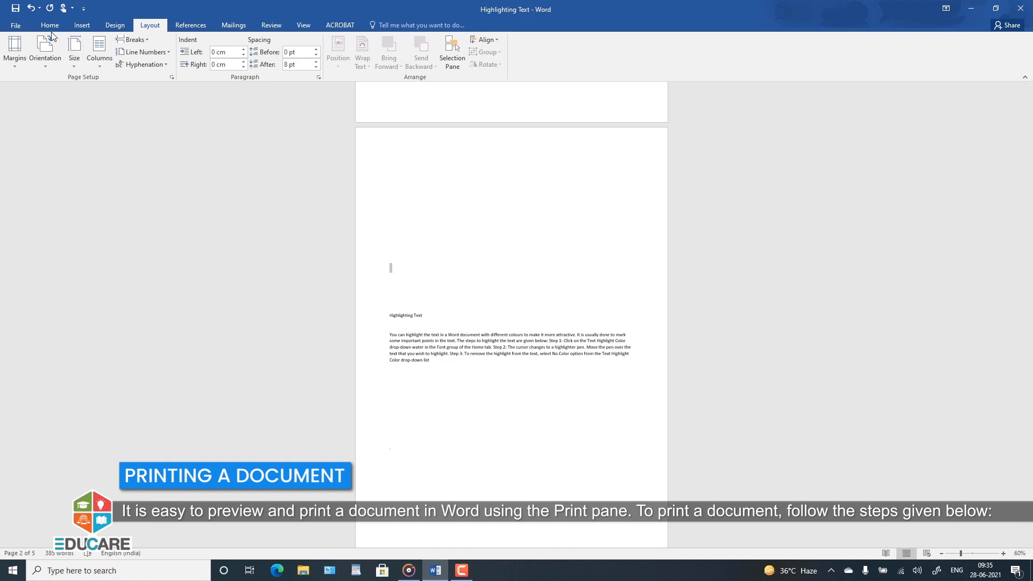
pyautogui.click(49, 25)
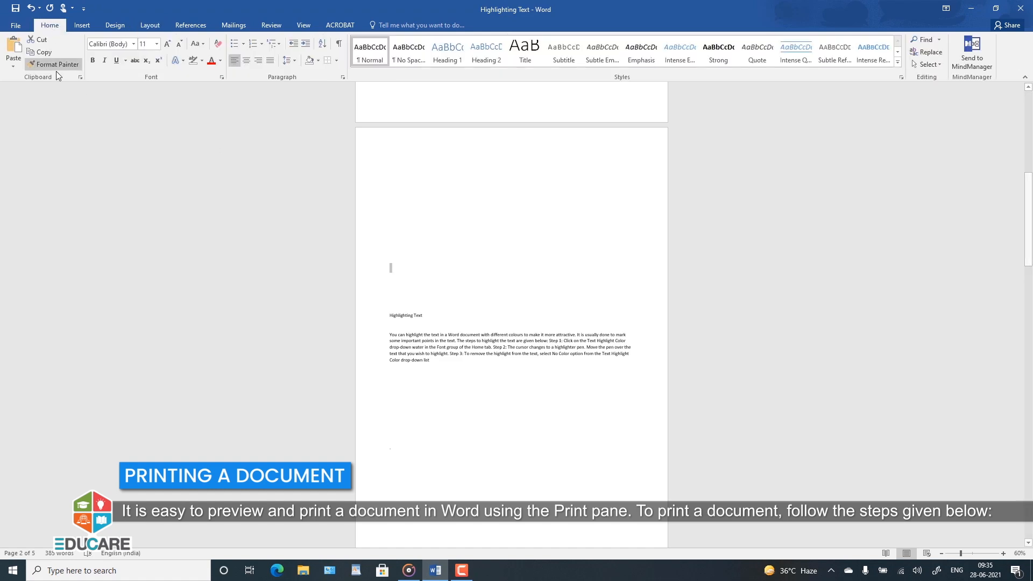
# Open the document's print settings and choose AnyDesk Printer as the printer.
pyautogui.click(82, 134)
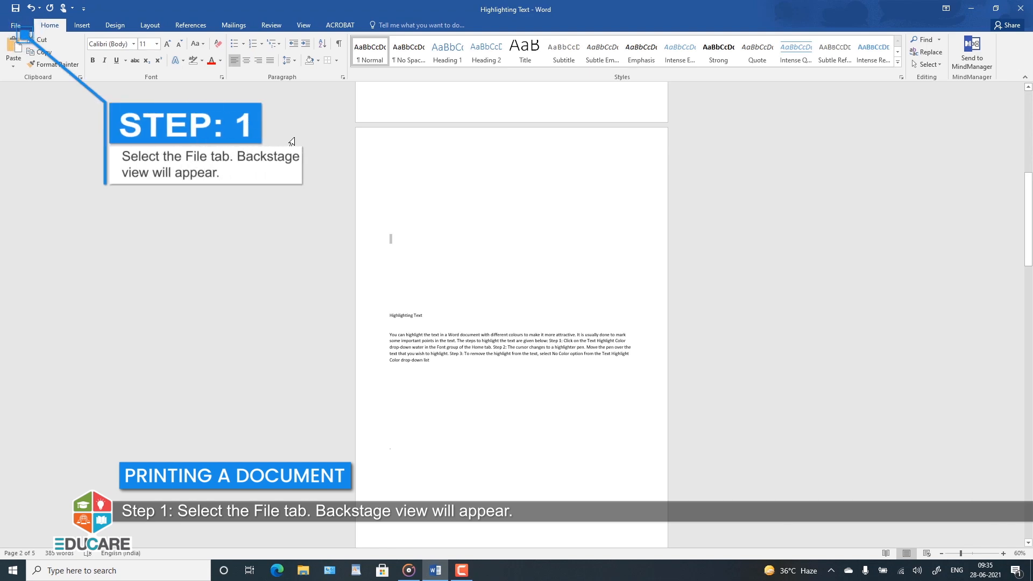
pyautogui.click(16, 26)
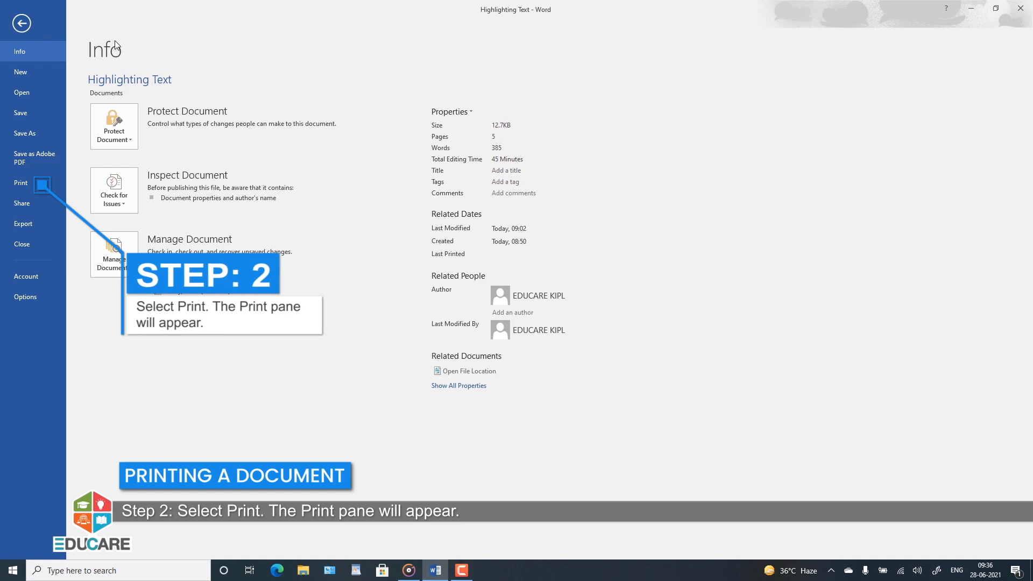
pyautogui.click(21, 183)
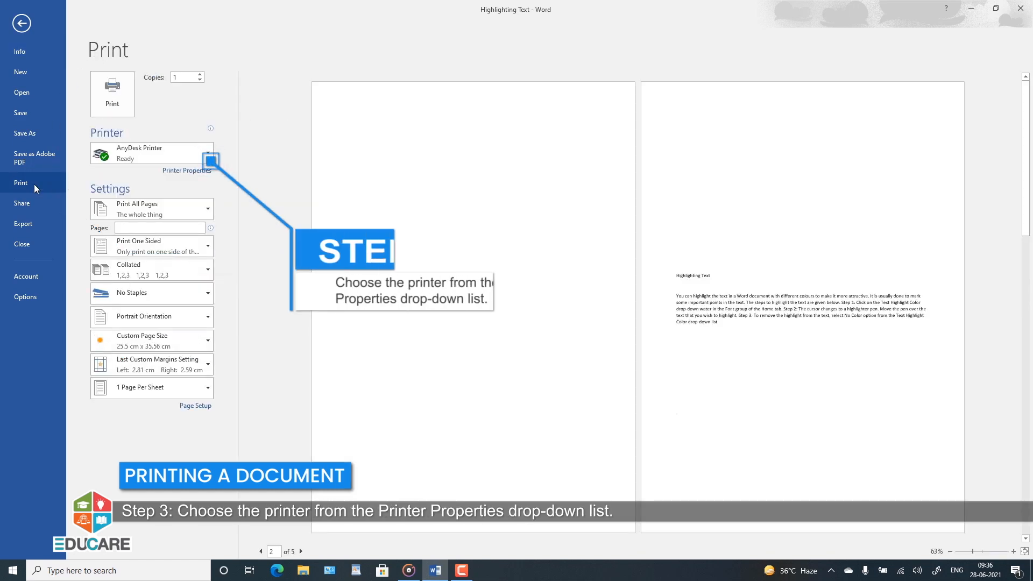
pyautogui.click(141, 151)
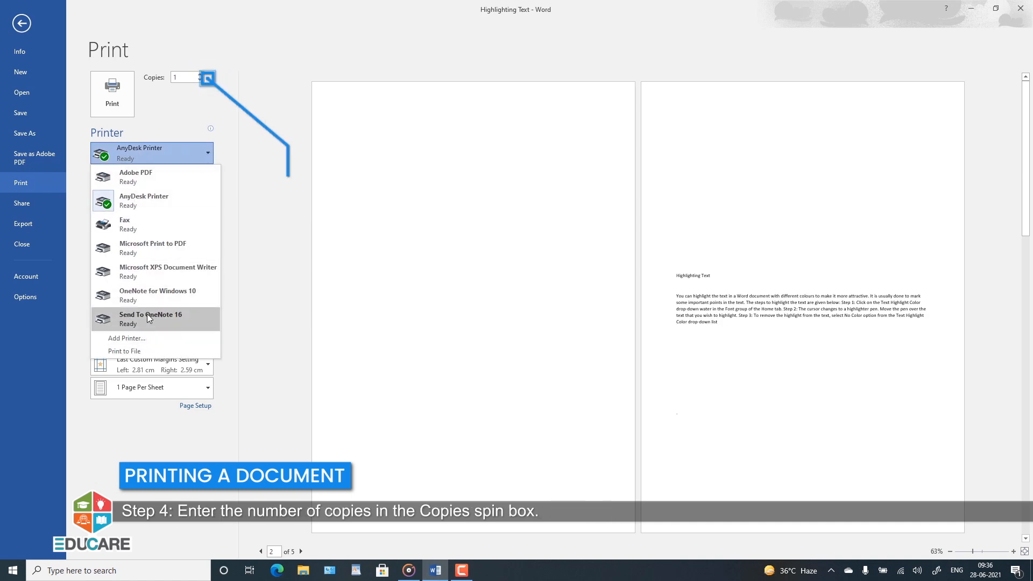
pyautogui.click(141, 198)
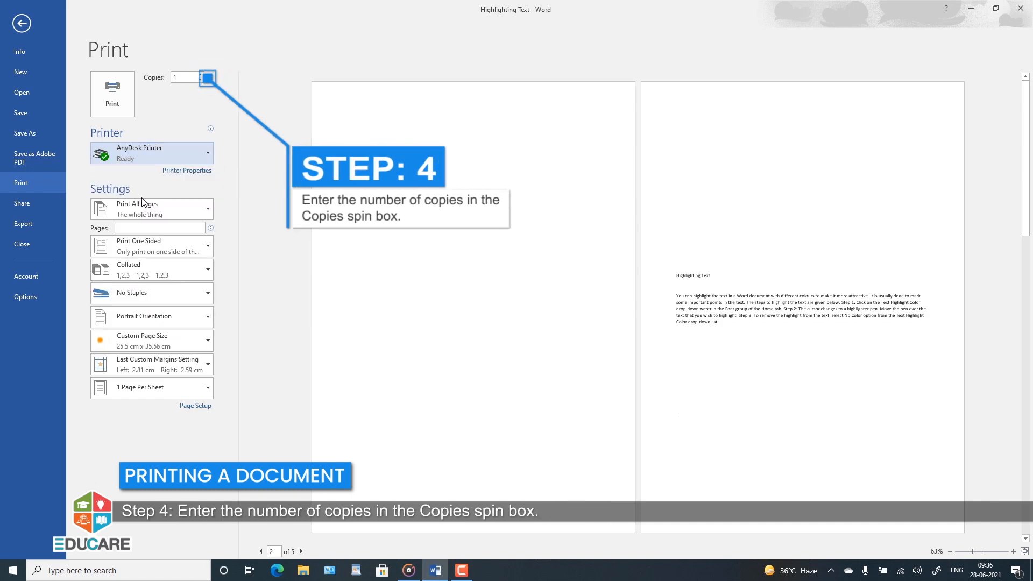
# Print 6 copies of the document with the Print All Pages option.
pyautogui.click(201, 75)
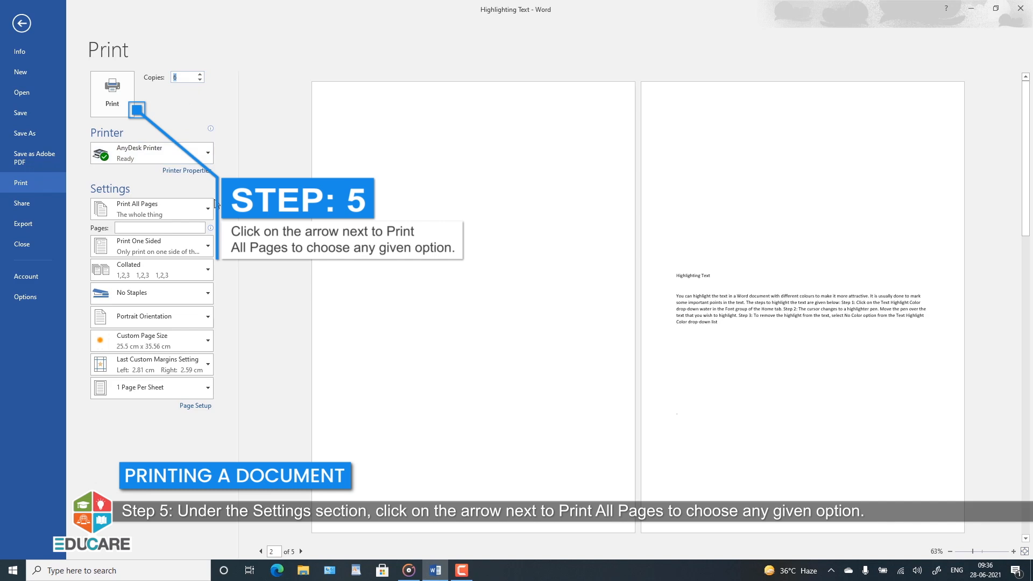
pyautogui.click(175, 215)
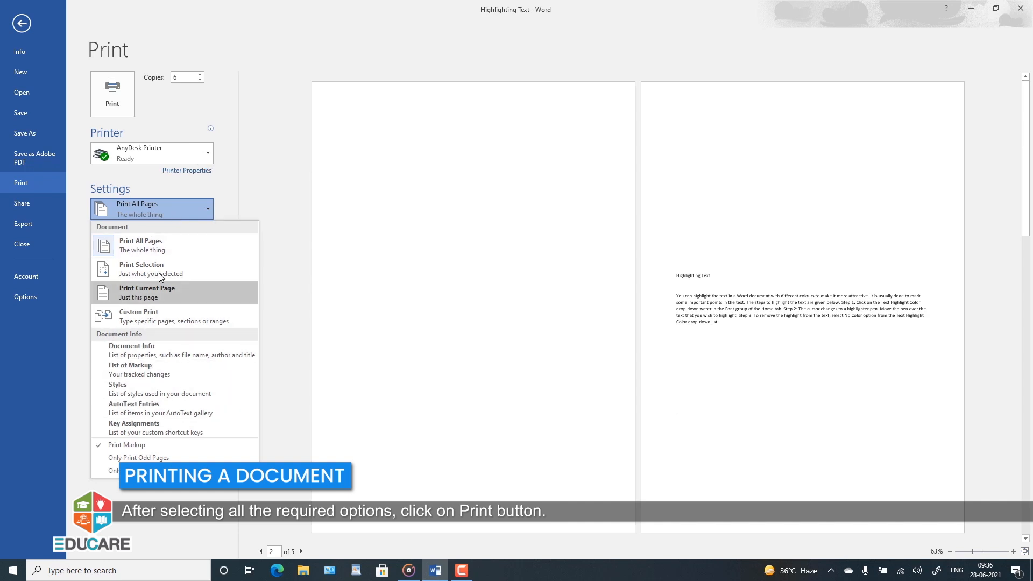
pyautogui.click(154, 253)
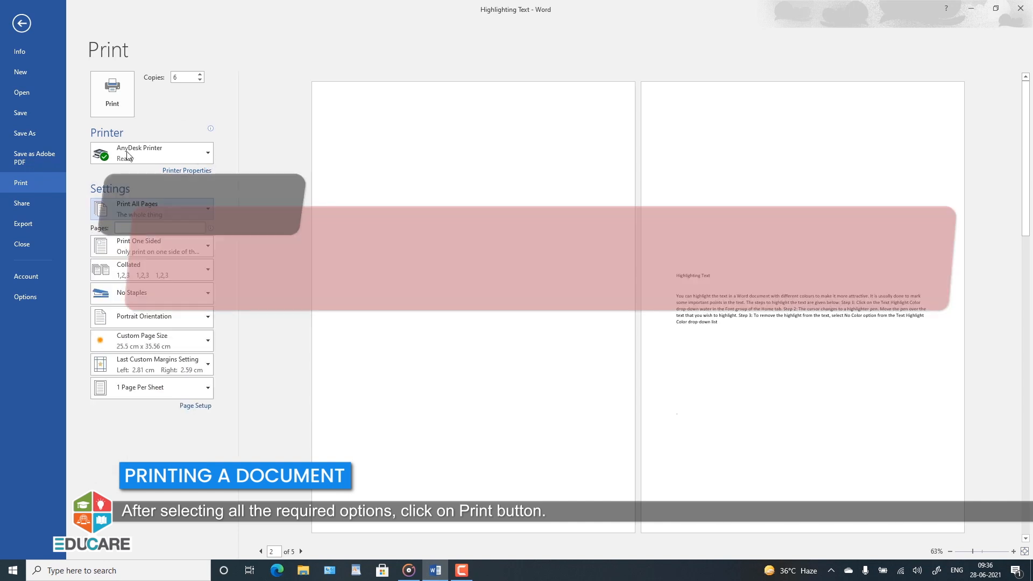
pyautogui.click(115, 91)
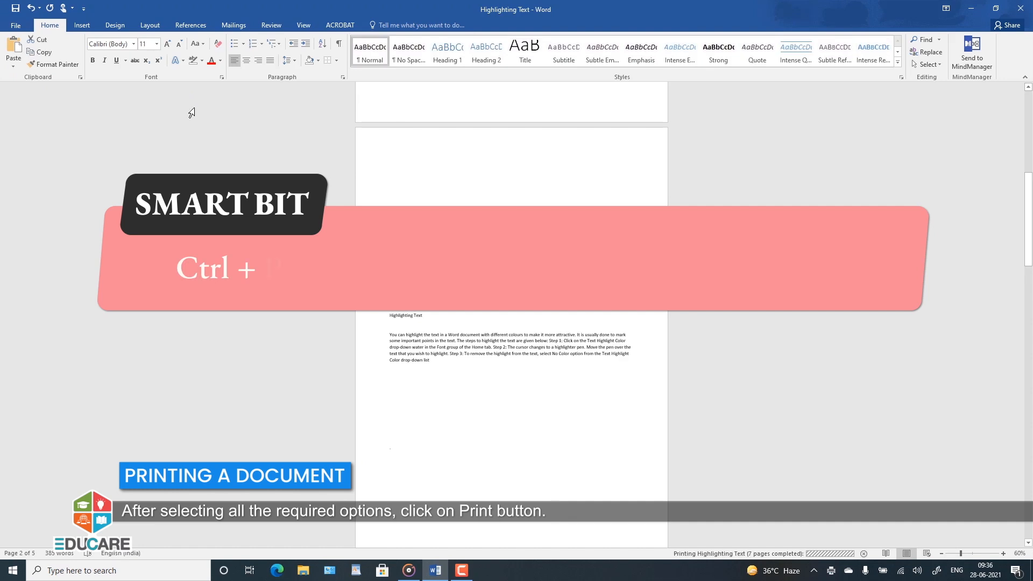